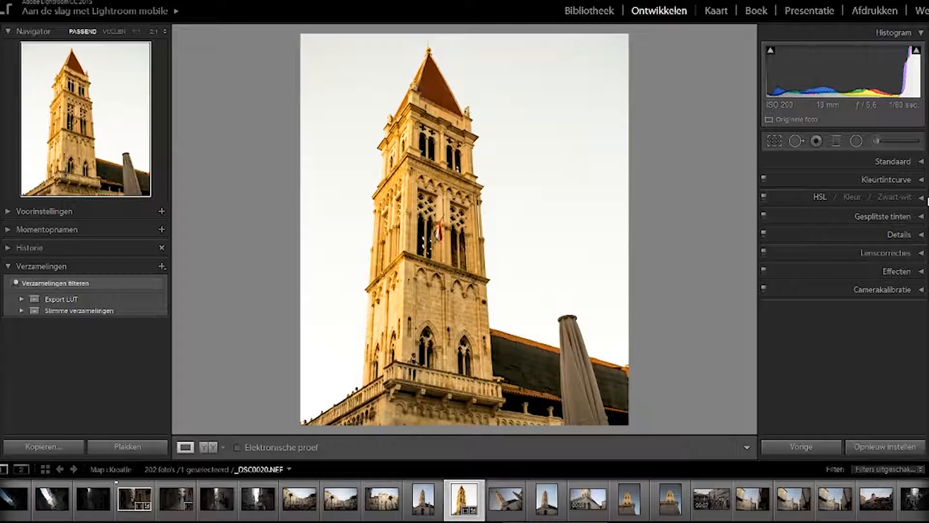
- Expand the HSL adjustments and look over the hue, saturation and luminance groups for all colours
{"action": "left_click", "coordinate": [921, 197]}
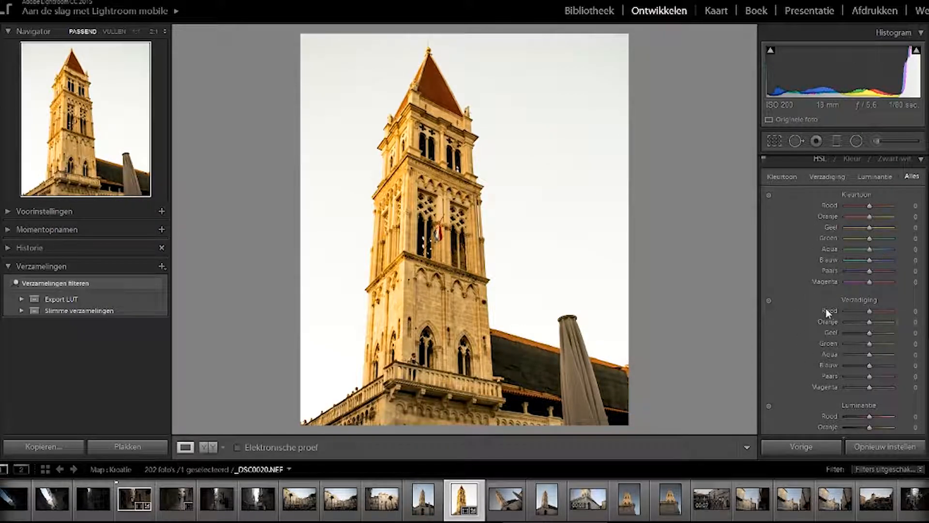
{"action": "scroll", "coordinate": [816, 375], "scroll_direction": "down", "scroll_amount": 2}
{"action": "scroll", "coordinate": [829, 307], "scroll_direction": "up", "scroll_amount": 2}
{"action": "scroll", "coordinate": [789, 342], "scroll_direction": "down", "scroll_amount": 2}
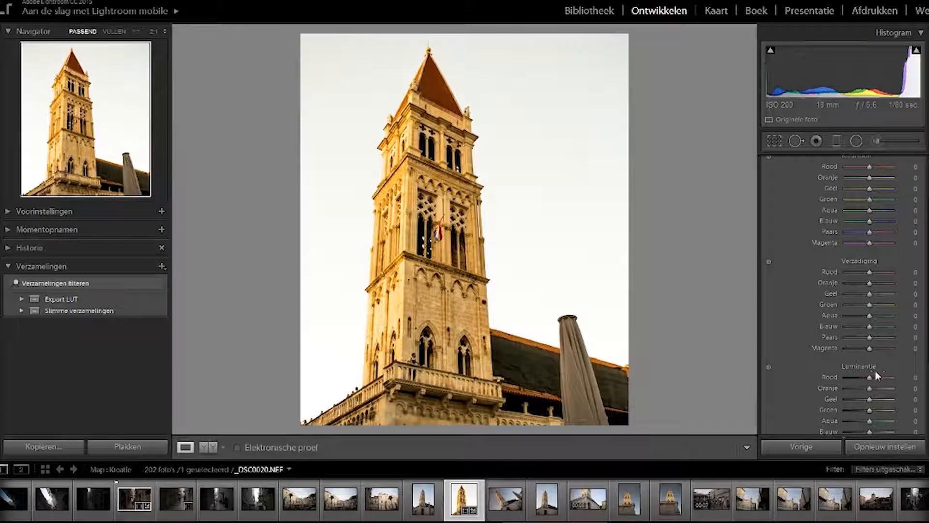
{"action": "scroll", "coordinate": [876, 371], "scroll_direction": "up", "scroll_amount": 2}
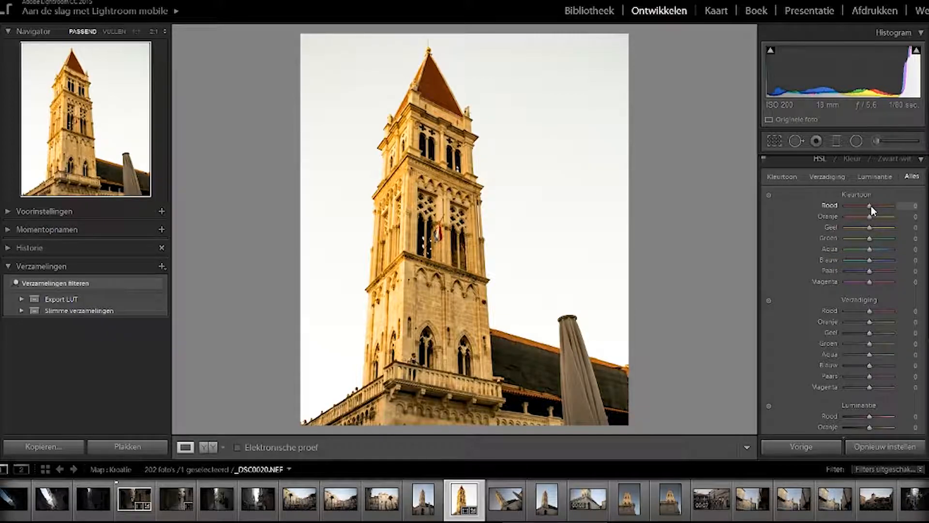
- Try out the red and orange hues and the red, orange and yellow saturation, resetting each value to 0
{"action": "mouse_move", "coordinate": [872, 208]}
{"action": "left_mouse_down"}
{"action": "mouse_move", "coordinate": [835, 204]}
{"action": "mouse_move", "coordinate": [896, 206]}
{"action": "mouse_move", "coordinate": [858, 205]}
{"action": "mouse_move", "coordinate": [872, 213]}
{"action": "left_mouse_up"}
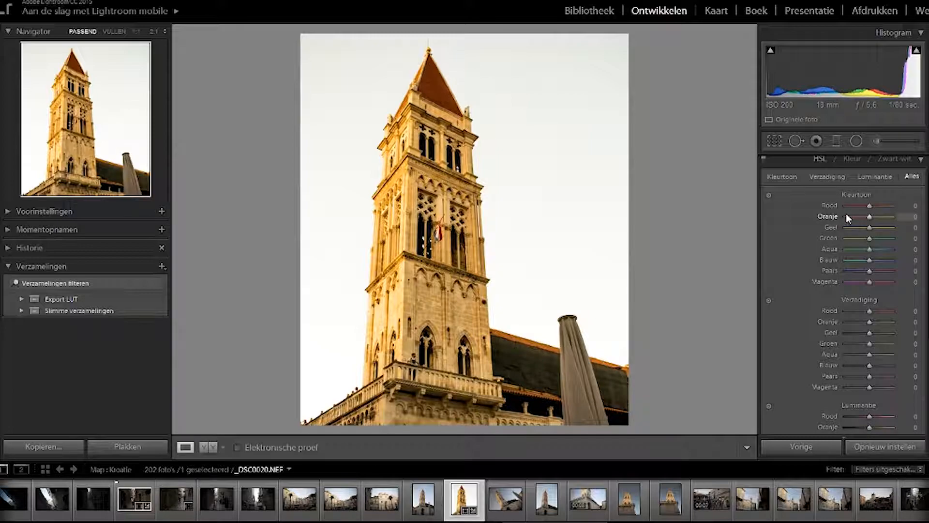
{"action": "mouse_move", "coordinate": [870, 220]}
{"action": "left_mouse_down"}
{"action": "mouse_move", "coordinate": [829, 214]}
{"action": "mouse_move", "coordinate": [924, 223]}
{"action": "mouse_move", "coordinate": [858, 217]}
{"action": "mouse_move", "coordinate": [871, 222]}
{"action": "left_mouse_up"}
{"action": "scroll", "coordinate": [801, 291], "scroll_direction": "down", "scroll_amount": 2}
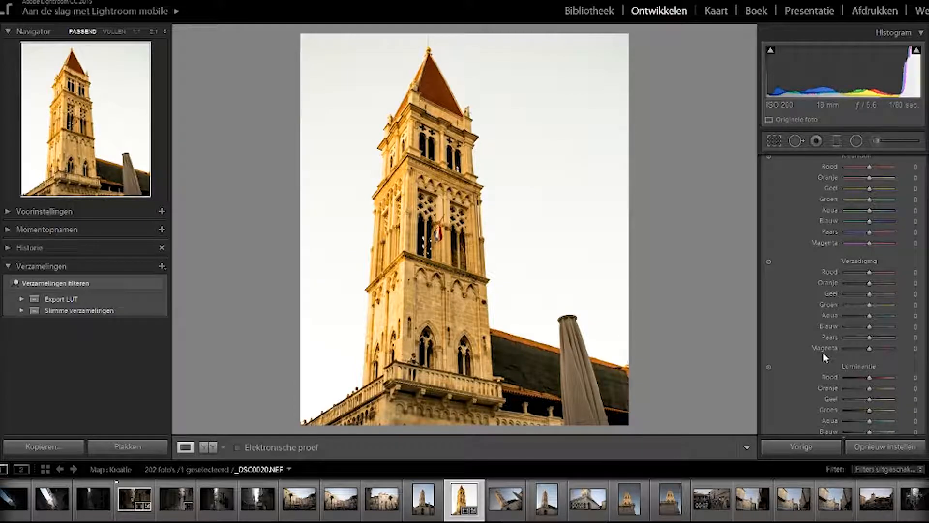
{"action": "left_click_drag", "start_coordinate": [870, 274], "coordinate": [919, 284]}
{"action": "double_click", "coordinate": [864, 273]}
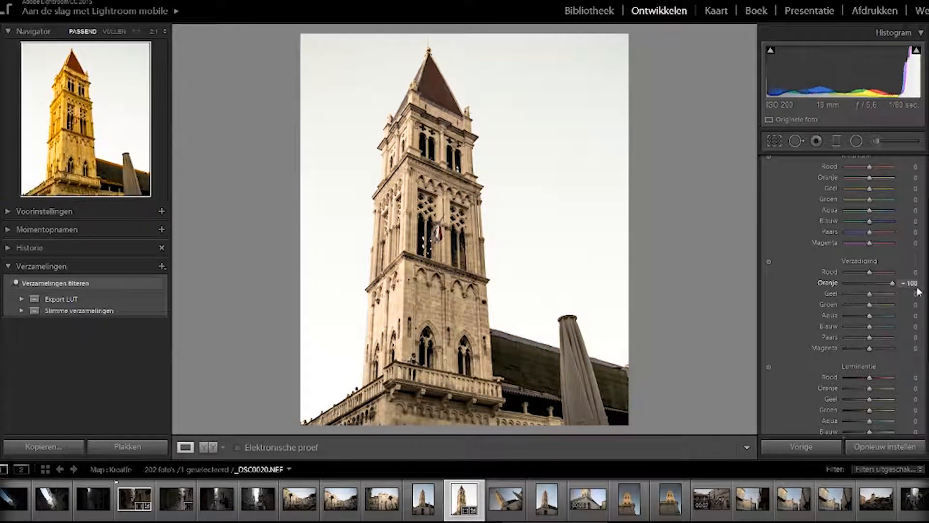
{"action": "double_click", "coordinate": [892, 283]}
{"action": "mouse_move", "coordinate": [869, 294]}
{"action": "left_mouse_down"}
{"action": "mouse_move", "coordinate": [896, 292]}
{"action": "mouse_move", "coordinate": [825, 291]}
{"action": "mouse_move", "coordinate": [894, 292]}
{"action": "mouse_move", "coordinate": [870, 294]}
{"action": "left_mouse_up"}
- Darken the tower's warm tones by setting the luminance of orange to -38 and of yellow to -43
{"action": "scroll", "coordinate": [805, 298], "scroll_direction": "down", "scroll_amount": 2}
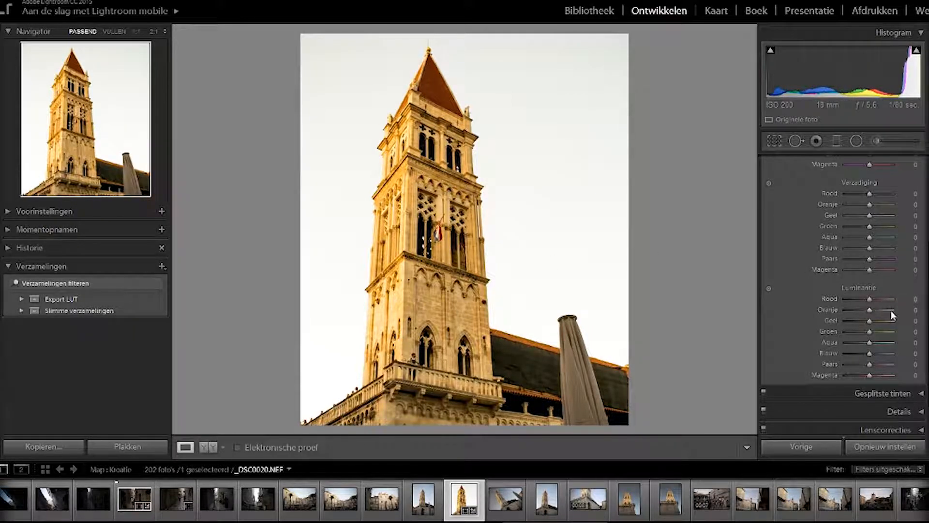
{"action": "left_click_drag", "start_coordinate": [870, 314], "coordinate": [781, 308]}
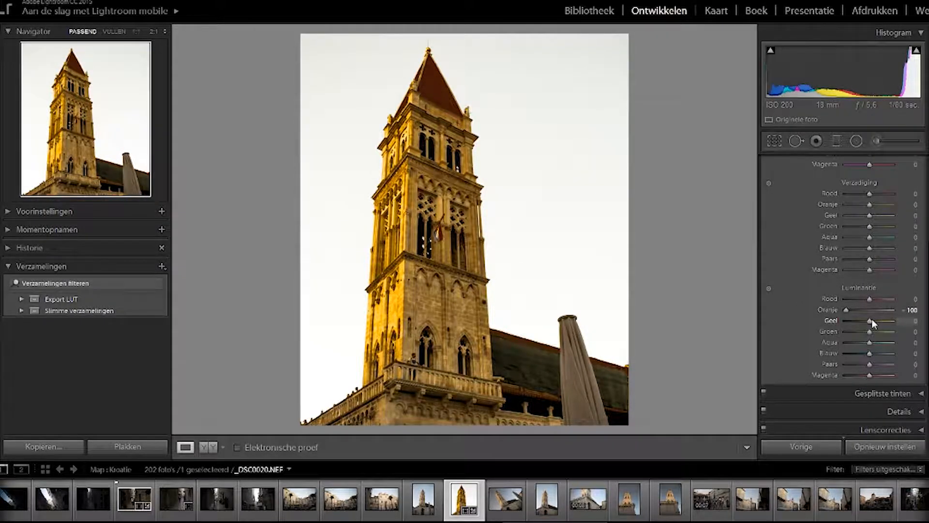
{"action": "left_click_drag", "start_coordinate": [871, 321], "coordinate": [772, 318]}
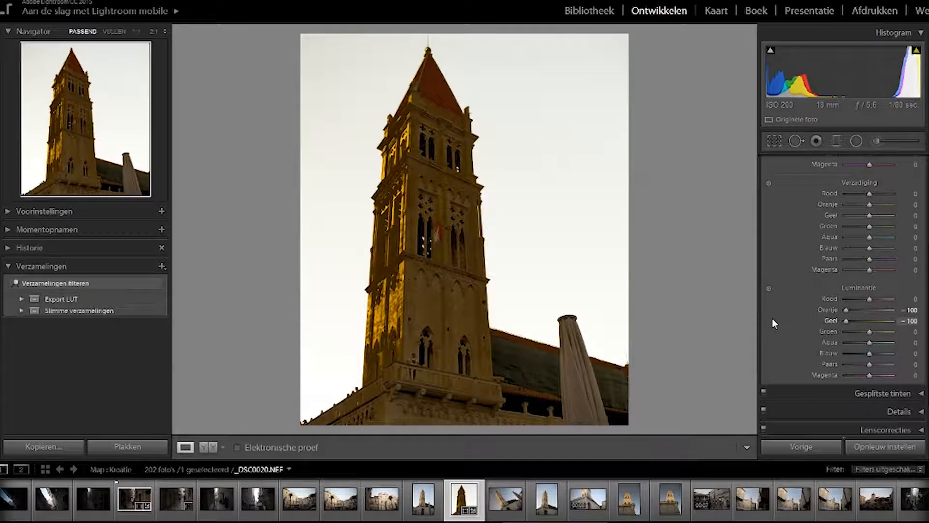
{"action": "mouse_move", "coordinate": [847, 310]}
{"action": "left_mouse_down"}
{"action": "mouse_move", "coordinate": [864, 310]}
{"action": "mouse_move", "coordinate": [858, 320]}
{"action": "mouse_move", "coordinate": [861, 310]}
{"action": "left_mouse_up"}
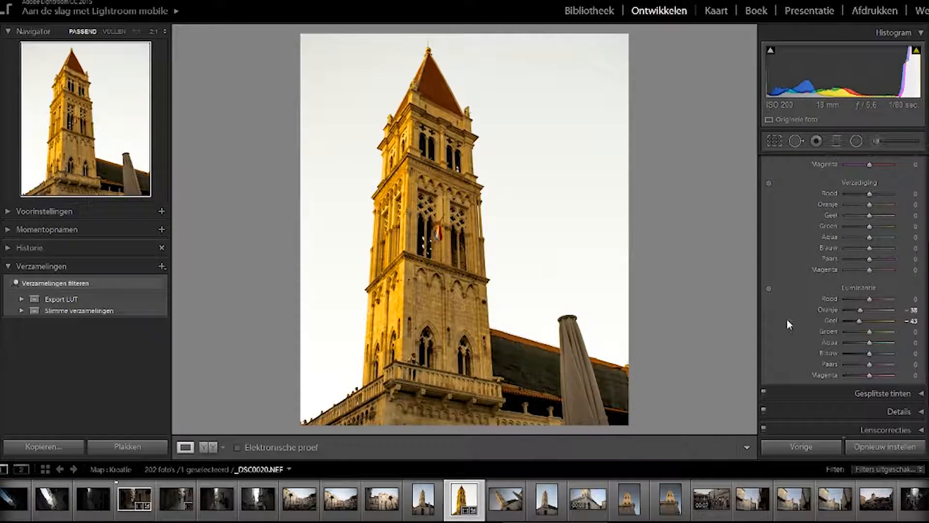
- Try the black-and-white mix on the tower photo, return to the HSL colour version and collapse its settings
{"action": "scroll", "coordinate": [820, 248], "scroll_direction": "up", "scroll_amount": 5}
{"action": "scroll", "coordinate": [825, 259], "scroll_direction": "down", "scroll_amount": 4}
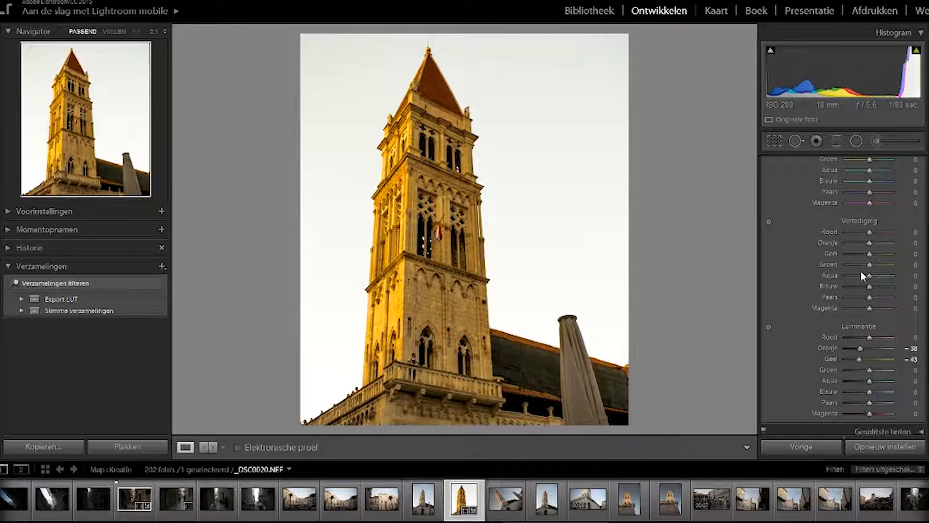
{"action": "scroll", "coordinate": [806, 411], "scroll_direction": "up", "scroll_amount": 5}
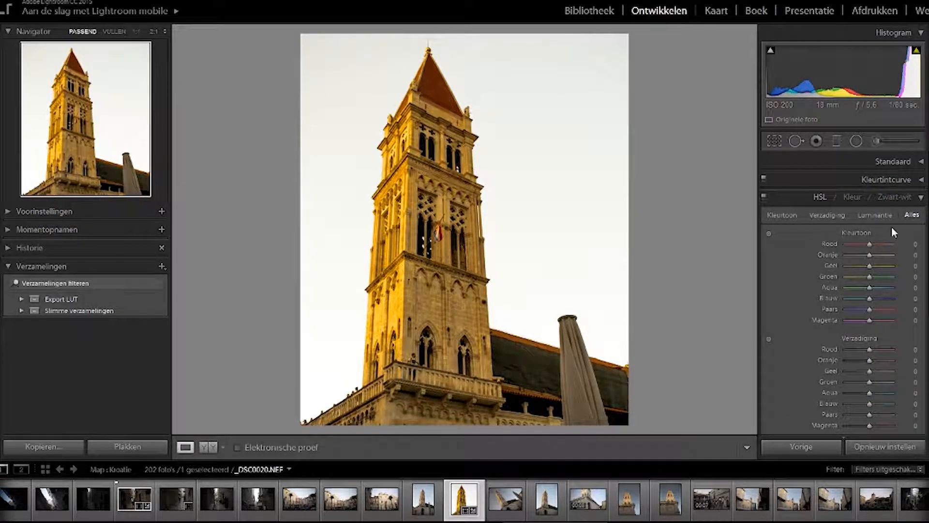
{"action": "left_click", "coordinate": [893, 198]}
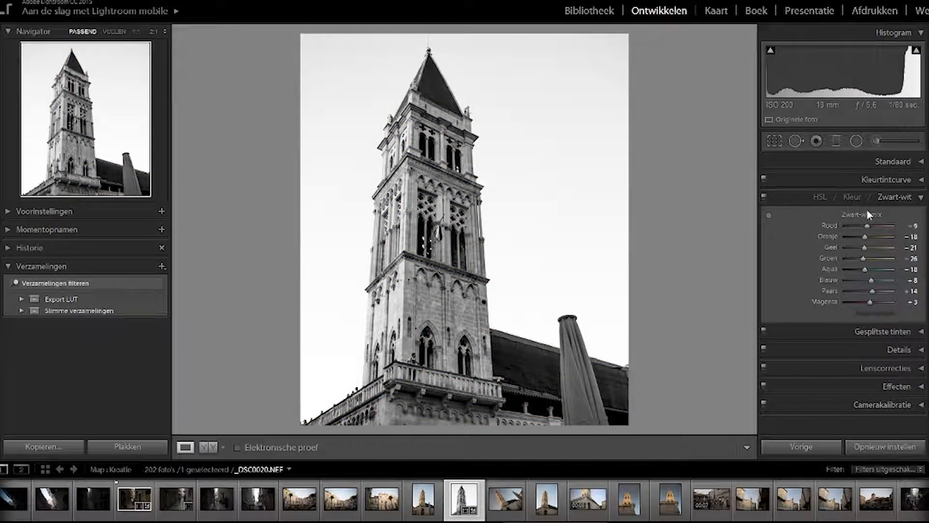
{"action": "left_click", "coordinate": [820, 197]}
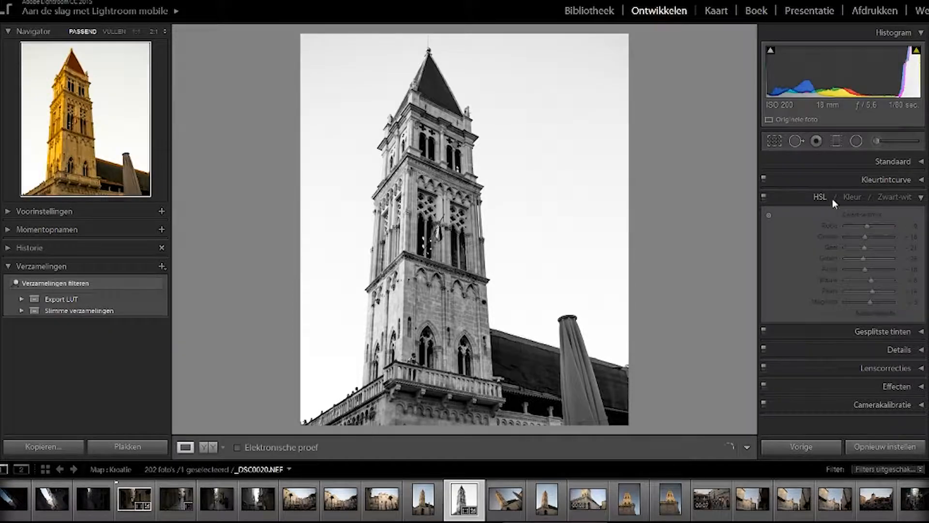
{"action": "left_click", "coordinate": [922, 198]}
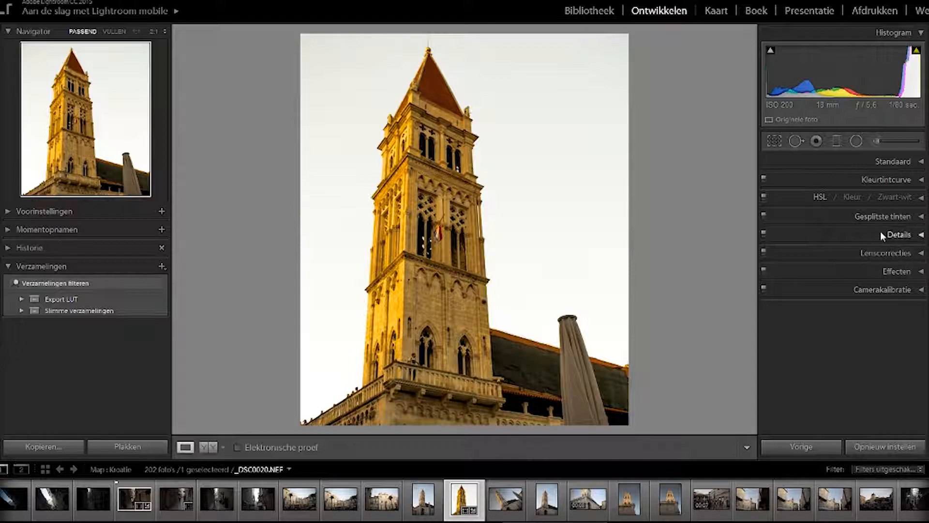
- Set the luminance noise reduction to 69 in the detail settings while viewing the tower's stonework up close
{"action": "left_click", "coordinate": [917, 235]}
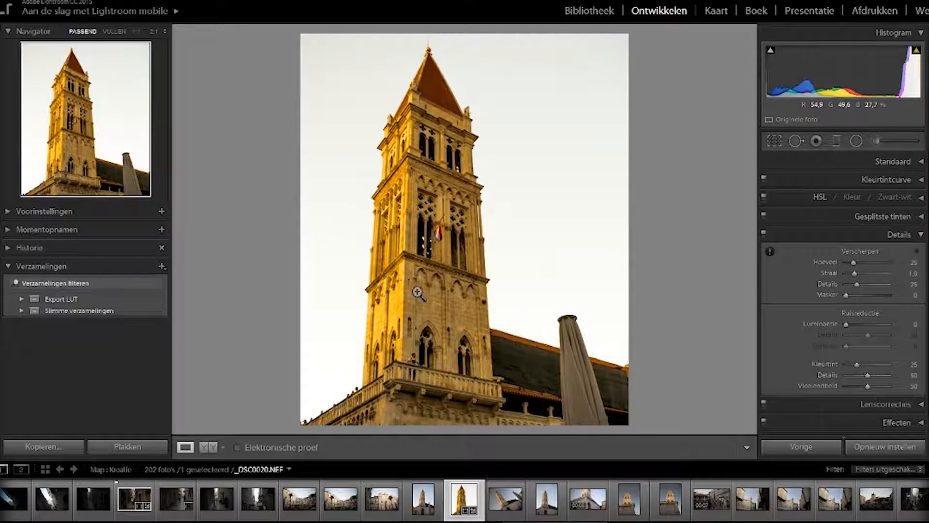
{"action": "left_click", "coordinate": [447, 265]}
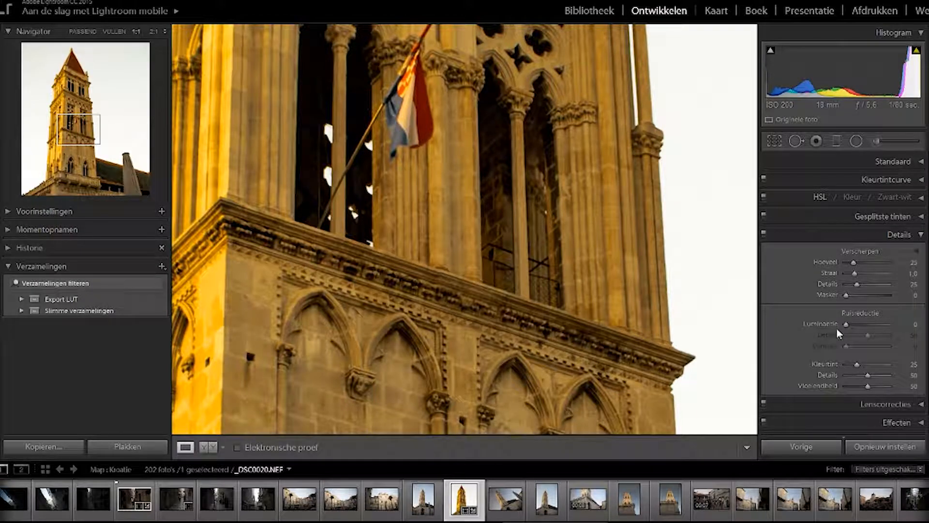
{"action": "left_click_drag", "start_coordinate": [838, 328], "coordinate": [876, 326]}
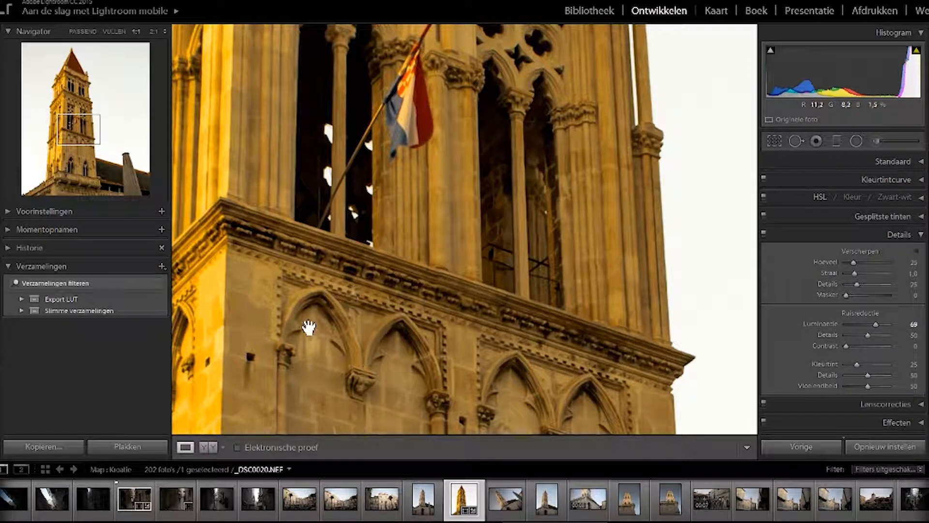
- Compare the tower close-up with its unedited version and with the detail adjustments off and on, and close the detail settings
{"action": "key", "text": "backslash"}
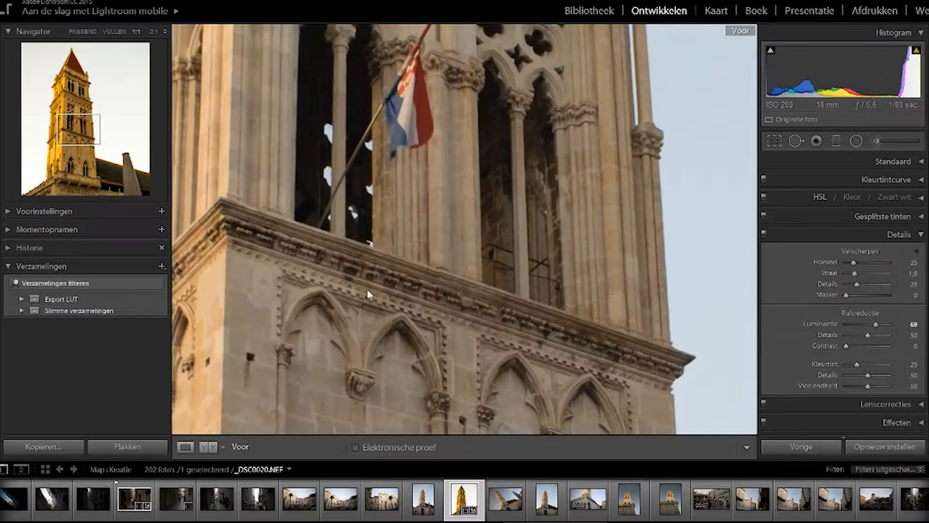
{"action": "key", "text": "backslash"}
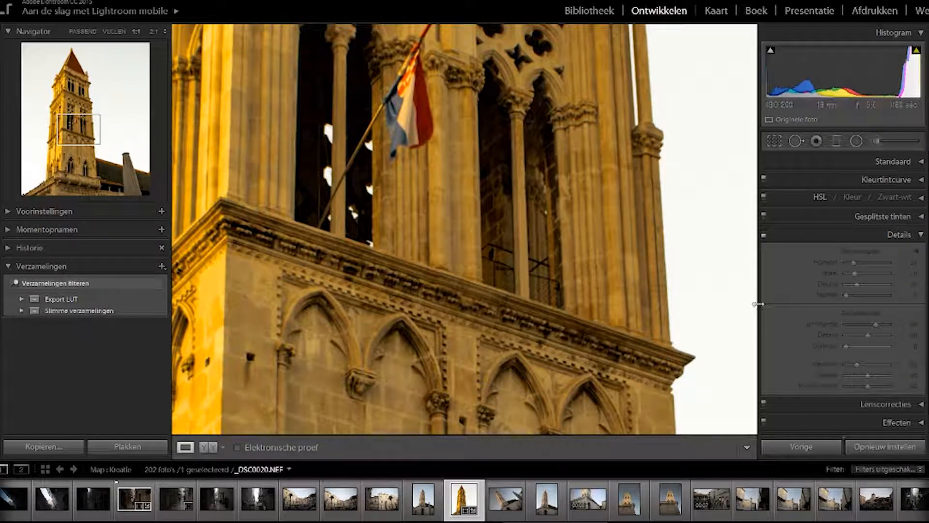
{"action": "left_click", "coordinate": [764, 234]}
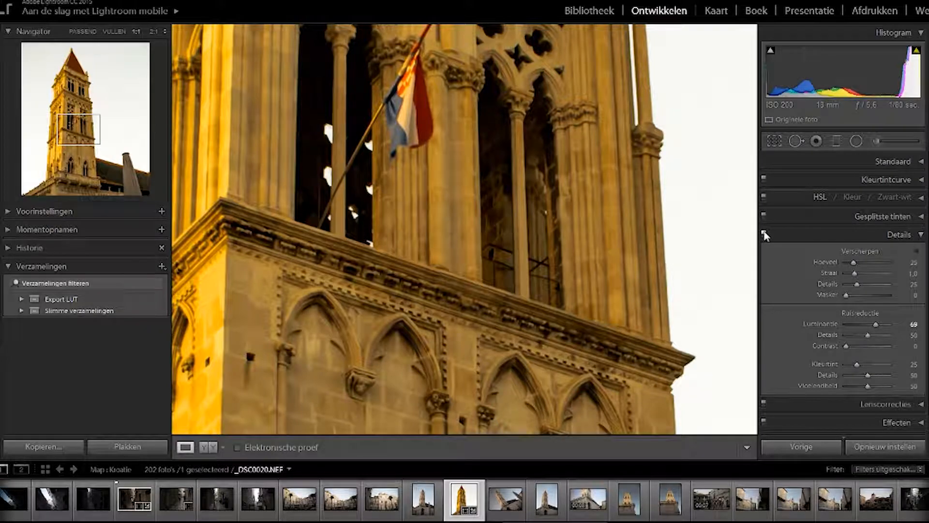
{"action": "left_click", "coordinate": [920, 237]}
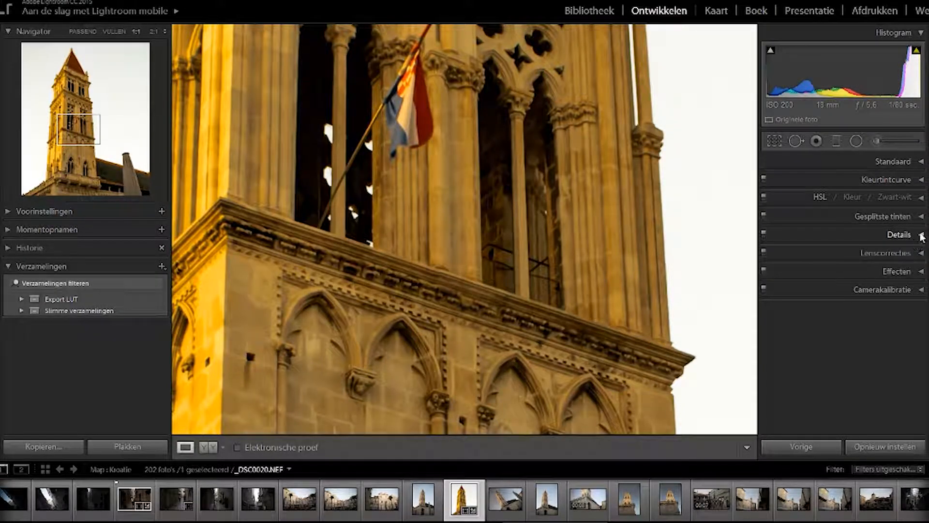
{"action": "left_click", "coordinate": [922, 235]}
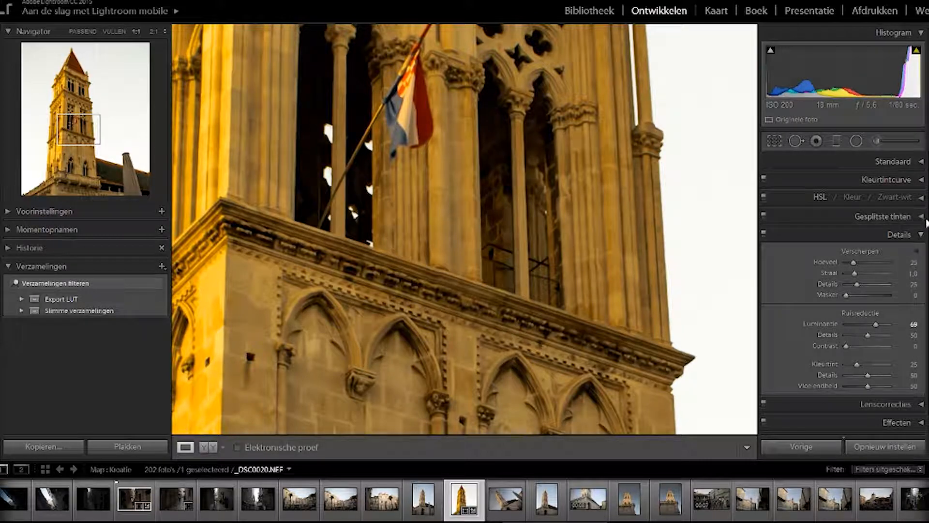
{"action": "left_click", "coordinate": [920, 235]}
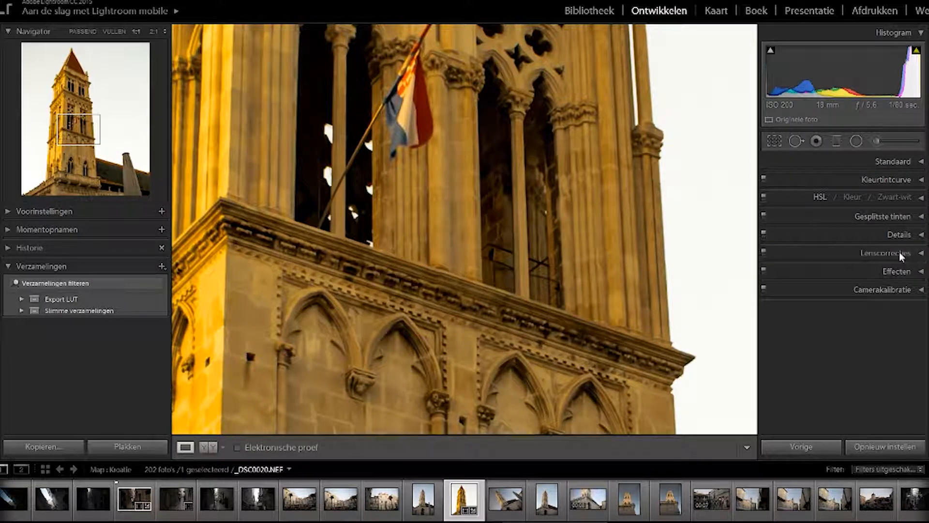
- Enable the lens profile corrections for the whole photo, switching them off and on again to compare the distortion
{"action": "left_click", "coordinate": [917, 252]}
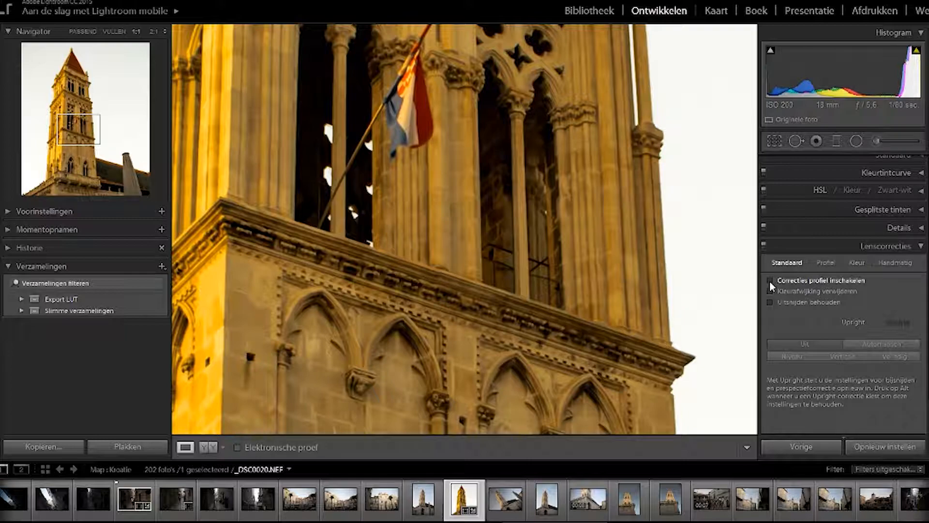
{"action": "left_click", "coordinate": [550, 264]}
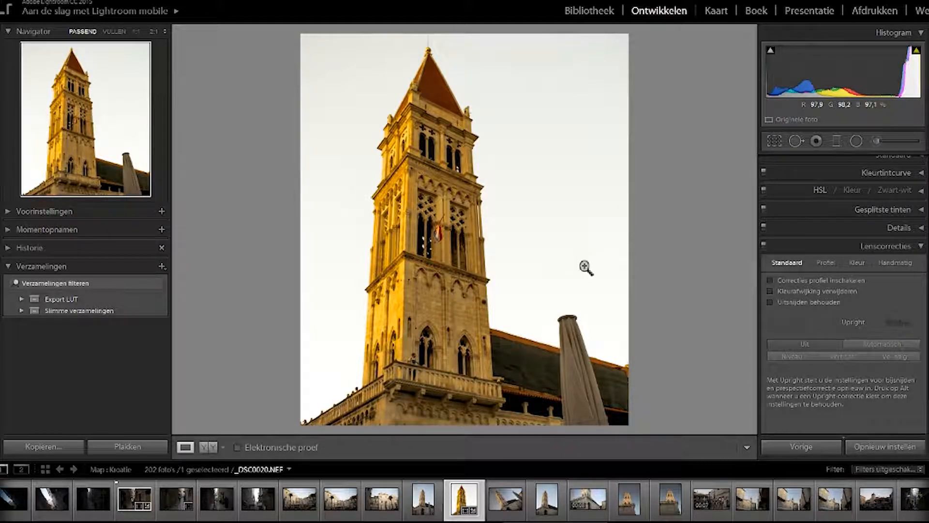
{"action": "left_click", "coordinate": [826, 263]}
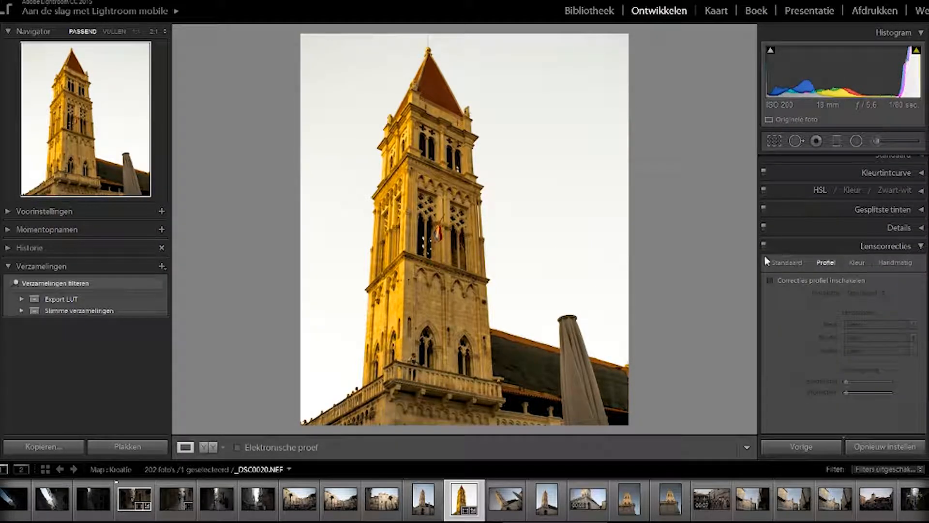
{"action": "left_click", "coordinate": [771, 281]}
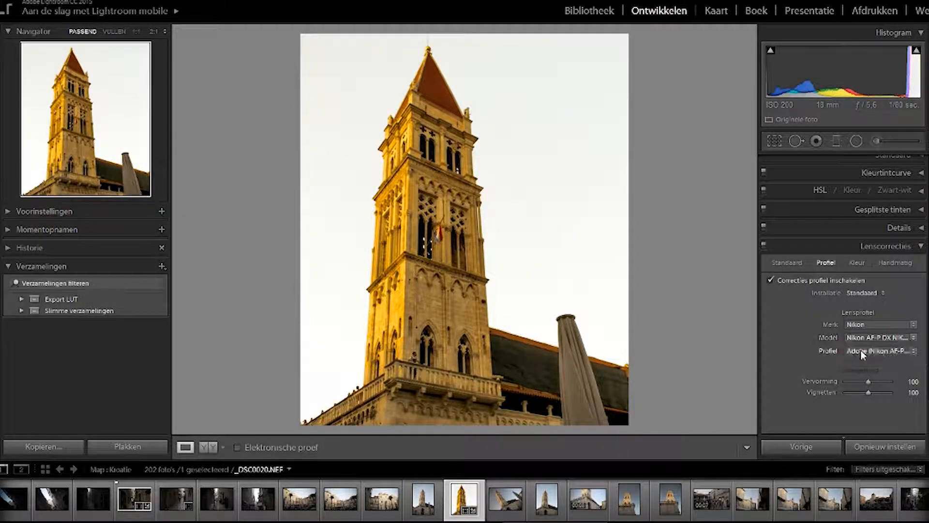
{"action": "left_click", "coordinate": [770, 280]}
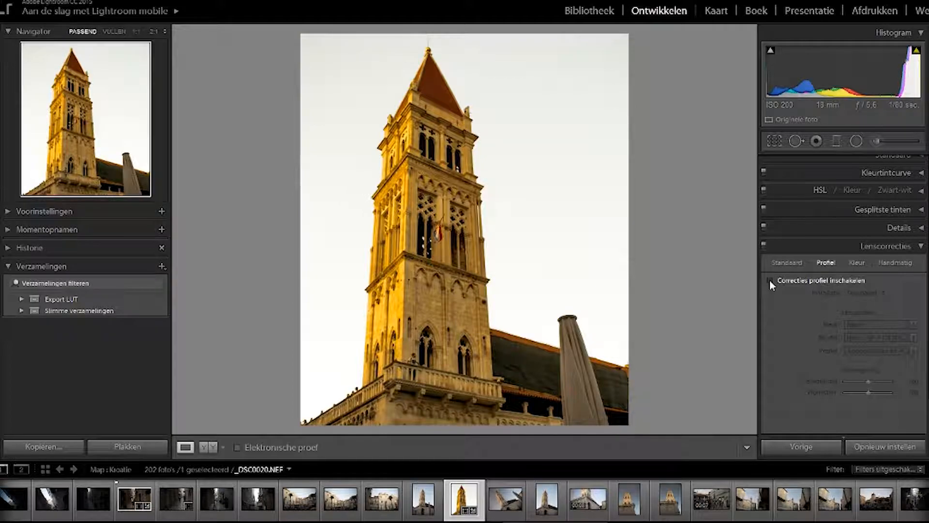
{"action": "left_click", "coordinate": [770, 280]}
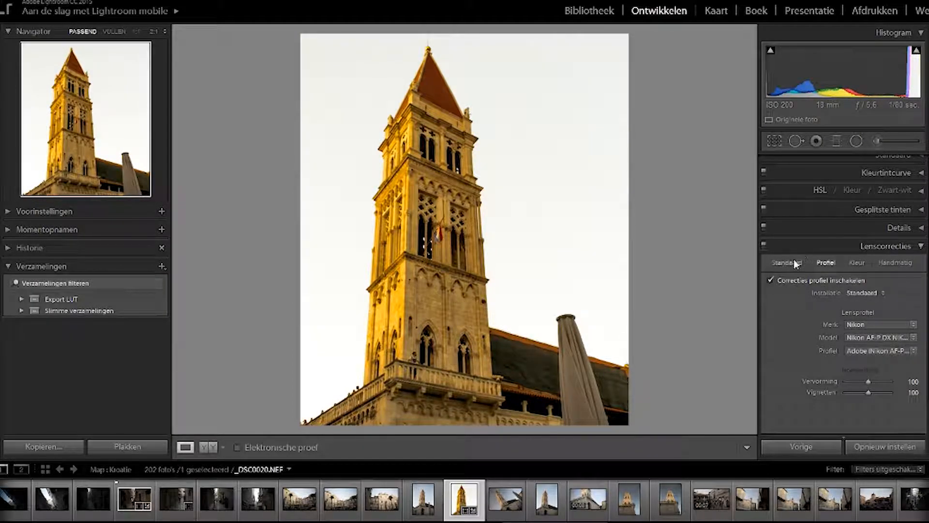
- Enable the removal of chromatic aberration in the lens corrections while inspecting the edges of the tower's top up close
{"action": "left_click", "coordinate": [857, 263]}
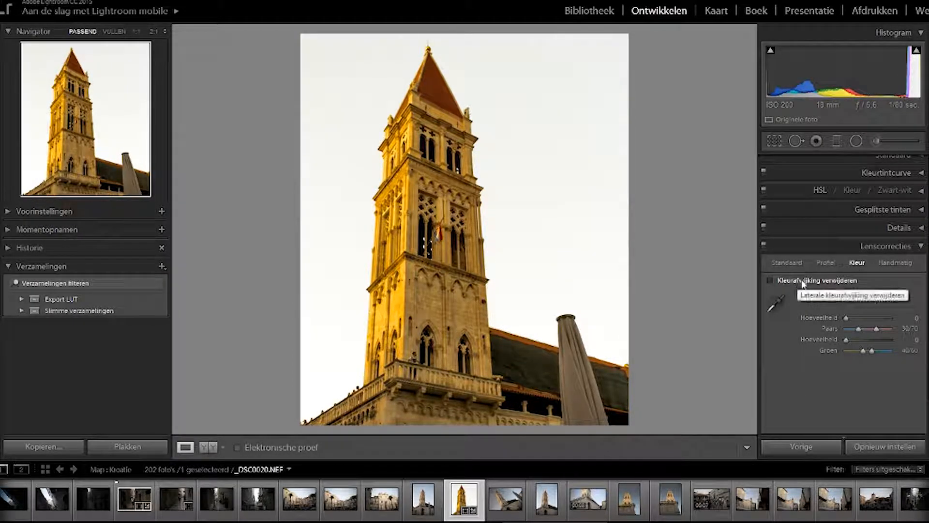
{"action": "left_click", "coordinate": [408, 98]}
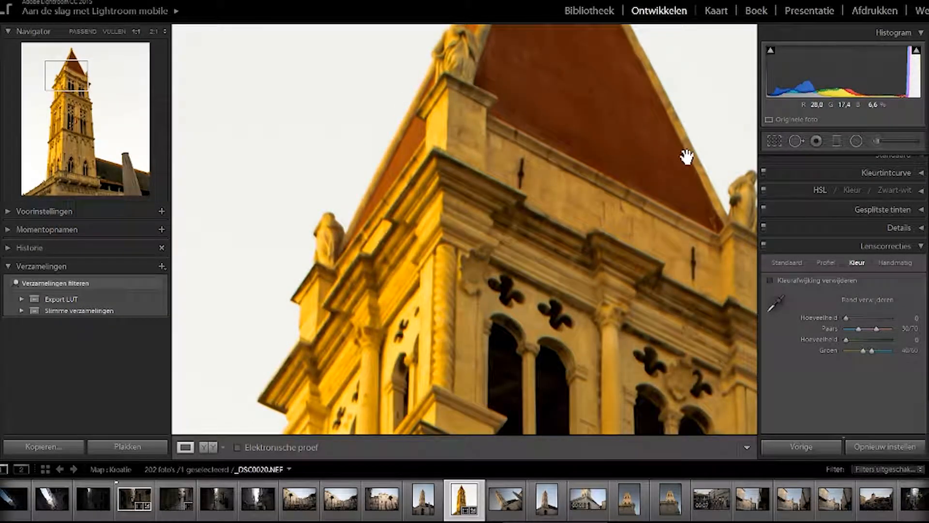
{"action": "left_click_drag", "start_coordinate": [294, 305], "coordinate": [332, 289]}
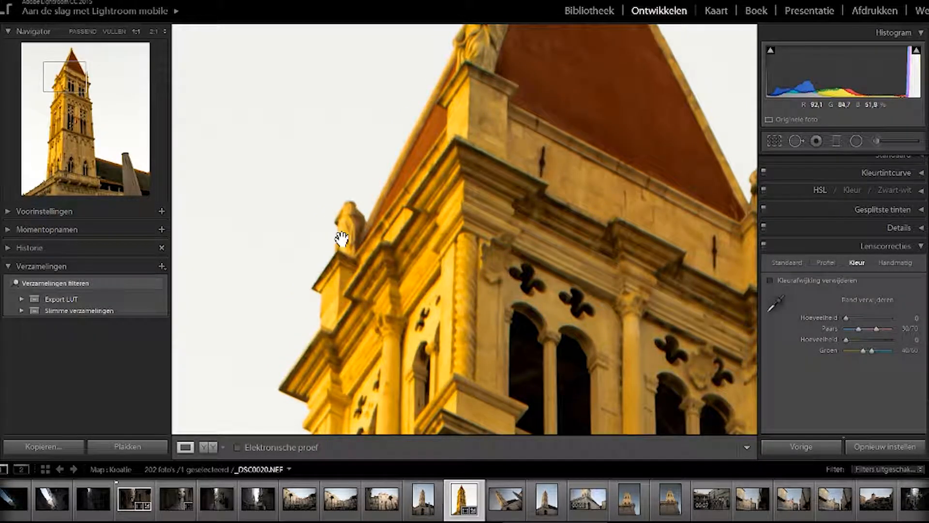
{"action": "left_click", "coordinate": [770, 279]}
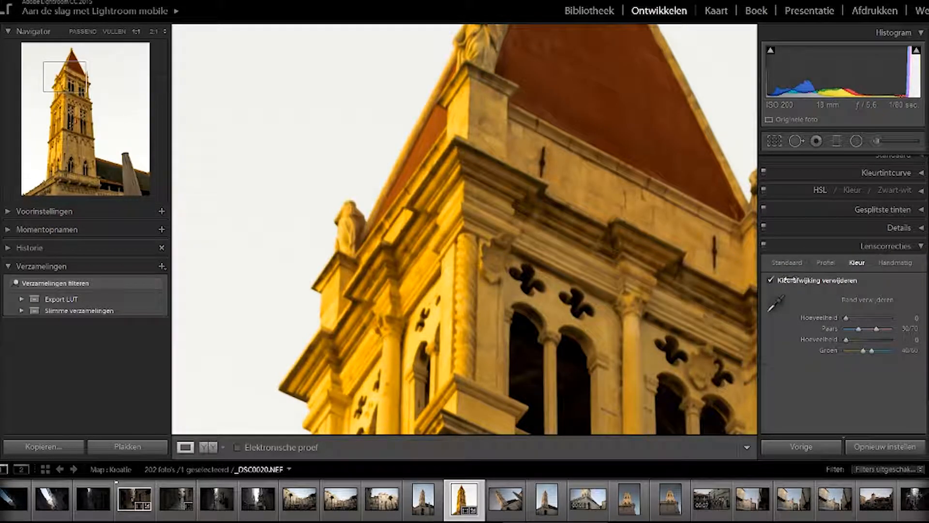
{"action": "left_click", "coordinate": [770, 280]}
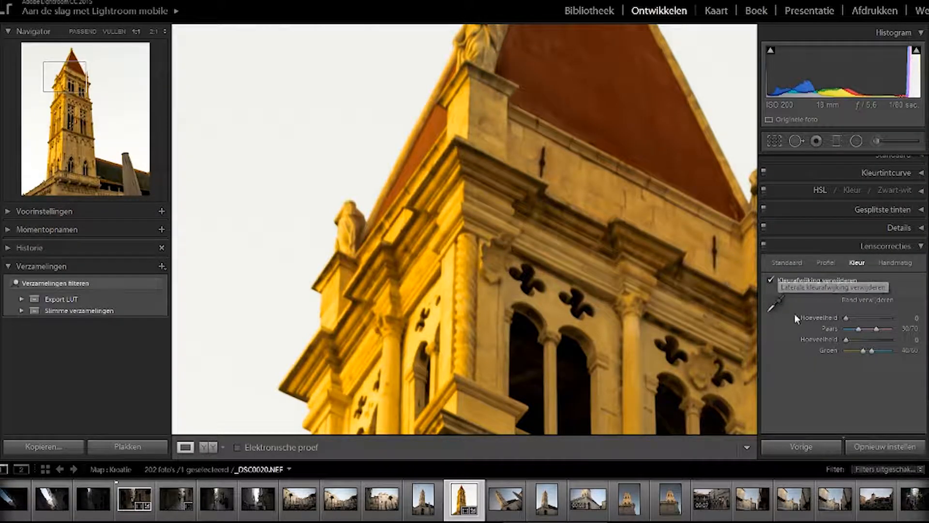
- Finish the chromatic aberration correction, close the lens correction settings and return to viewing the whole tower photo
{"action": "left_click", "coordinate": [771, 280]}
{"action": "left_click", "coordinate": [909, 242]}
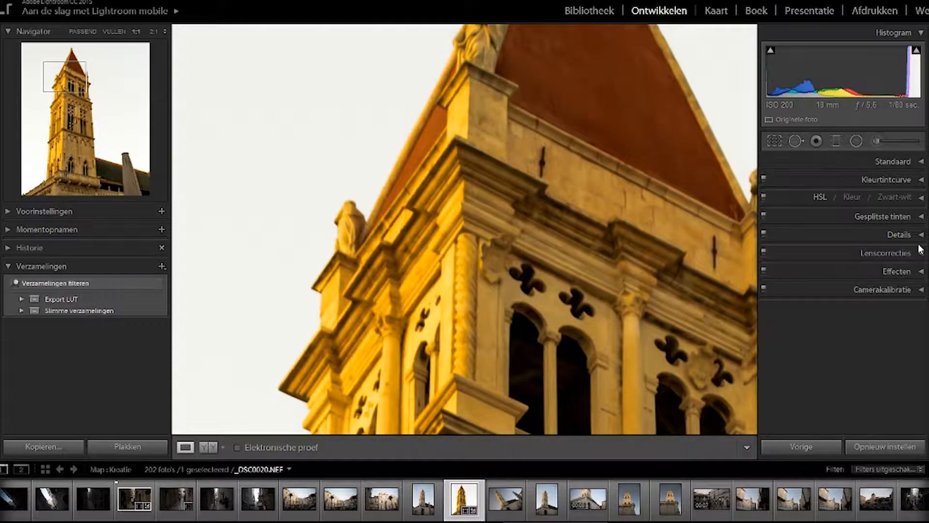
{"action": "left_click", "coordinate": [529, 232]}
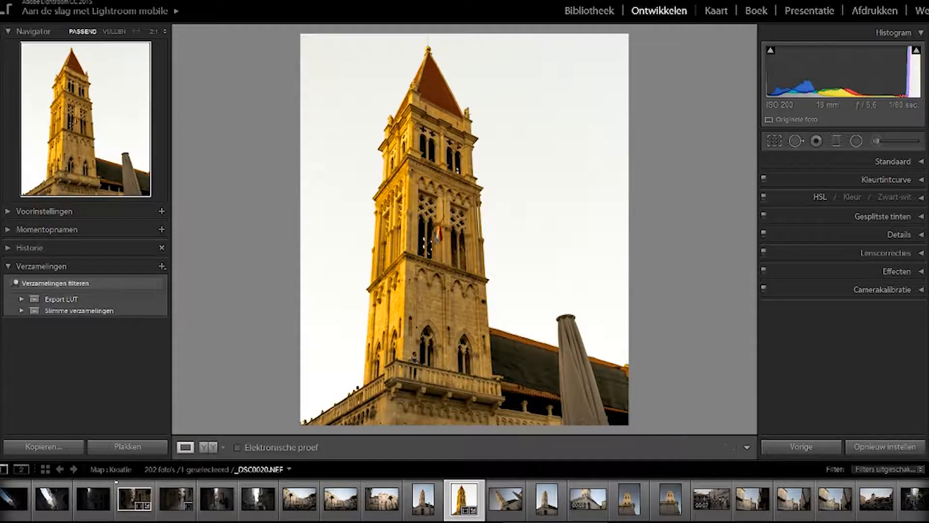
{"action": "left_click", "coordinate": [923, 271]}
{"action": "left_click", "coordinate": [923, 257]}
{"action": "left_click", "coordinate": [921, 289]}
{"action": "left_click", "coordinate": [921, 238]}
- Add four points to the RGB point curve, raise its black point slightly and lift the highlights for more contrast
{"action": "left_click", "coordinate": [921, 179]}
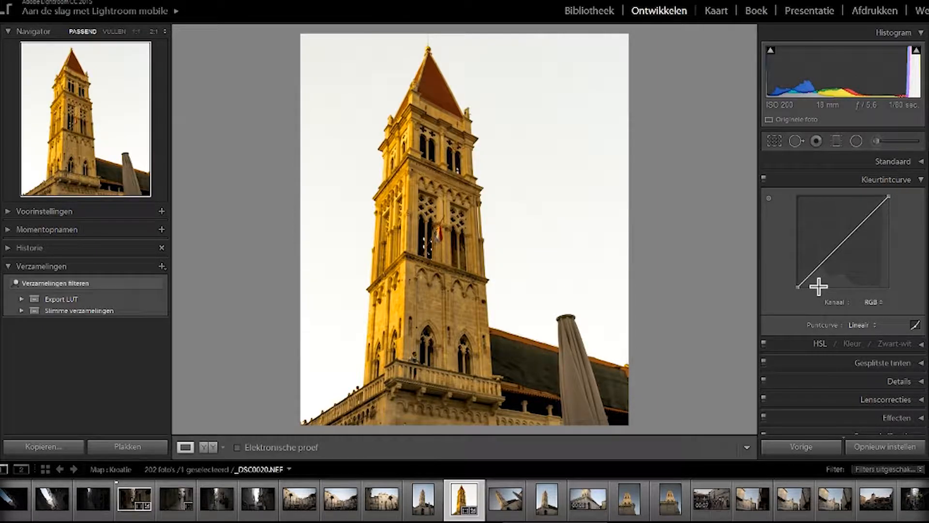
{"action": "left_click", "coordinate": [816, 269]}
{"action": "left_click", "coordinate": [848, 238]}
{"action": "left_click", "coordinate": [869, 215]}
{"action": "left_click", "coordinate": [809, 277]}
{"action": "left_click_drag", "start_coordinate": [798, 286], "coordinate": [798, 273]}
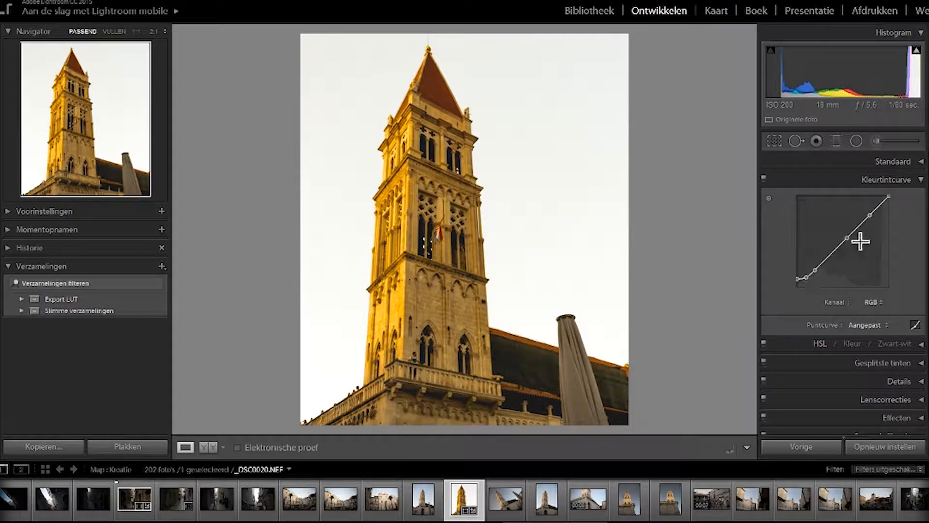
{"action": "left_click_drag", "start_coordinate": [870, 215], "coordinate": [866, 212]}
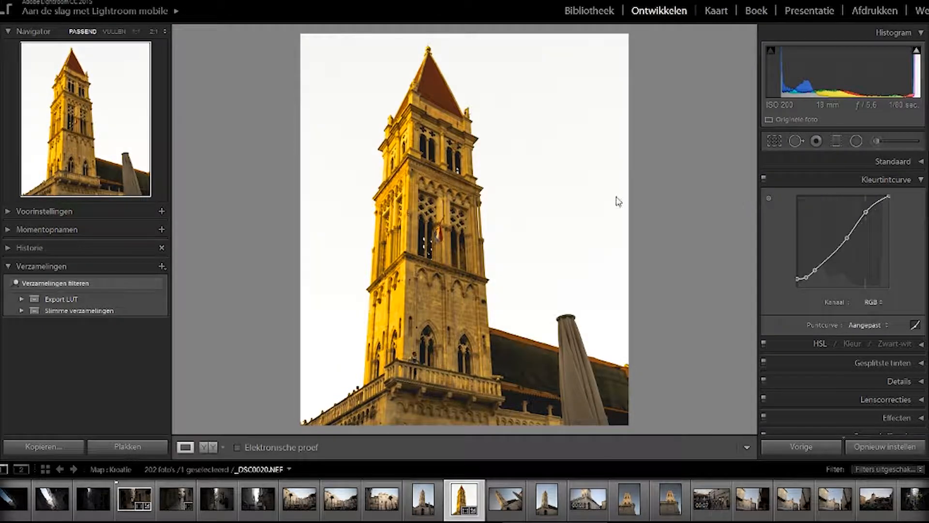
- Compare the photo with the tone curve switched off and on, leave it enabled and close the curve settings
{"action": "left_click", "coordinate": [763, 178]}
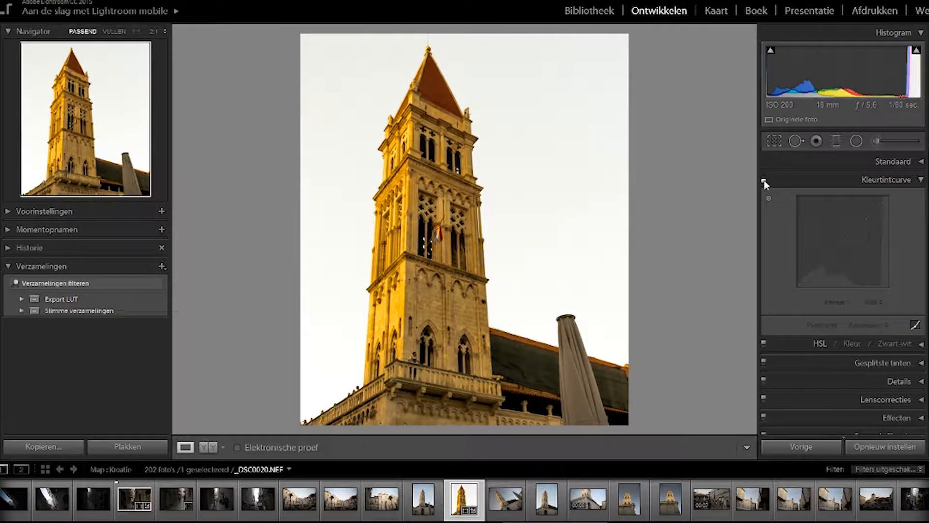
{"action": "left_click", "coordinate": [764, 178]}
{"action": "left_click", "coordinate": [764, 179]}
{"action": "left_click", "coordinate": [764, 179]}
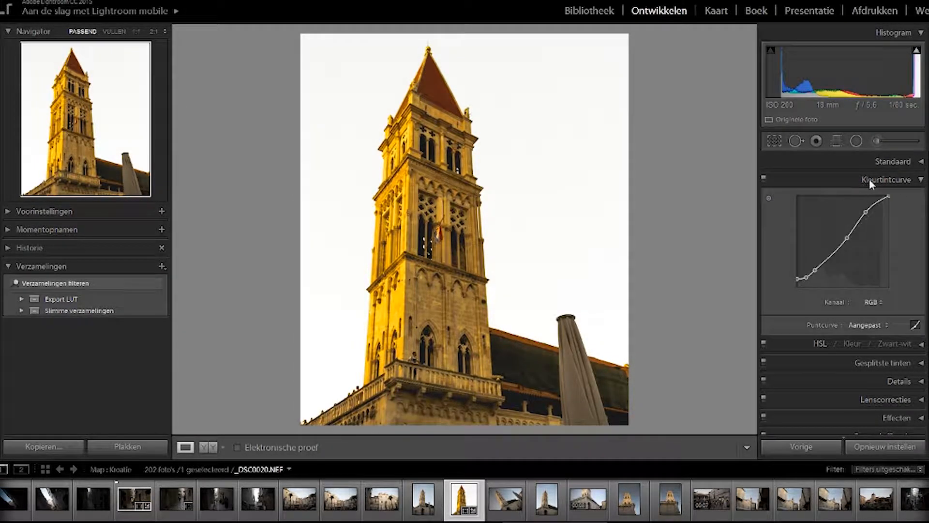
{"action": "left_click", "coordinate": [919, 181]}
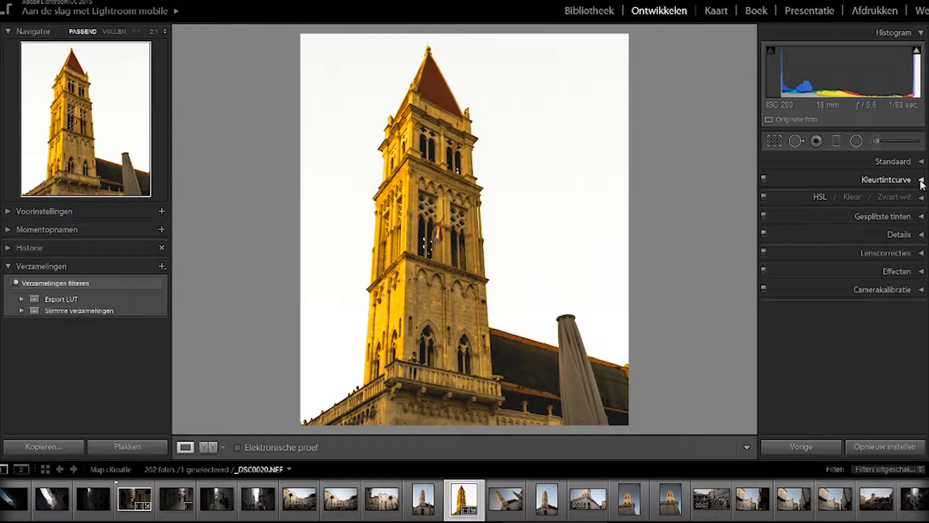
{"action": "left_click", "coordinate": [917, 182]}
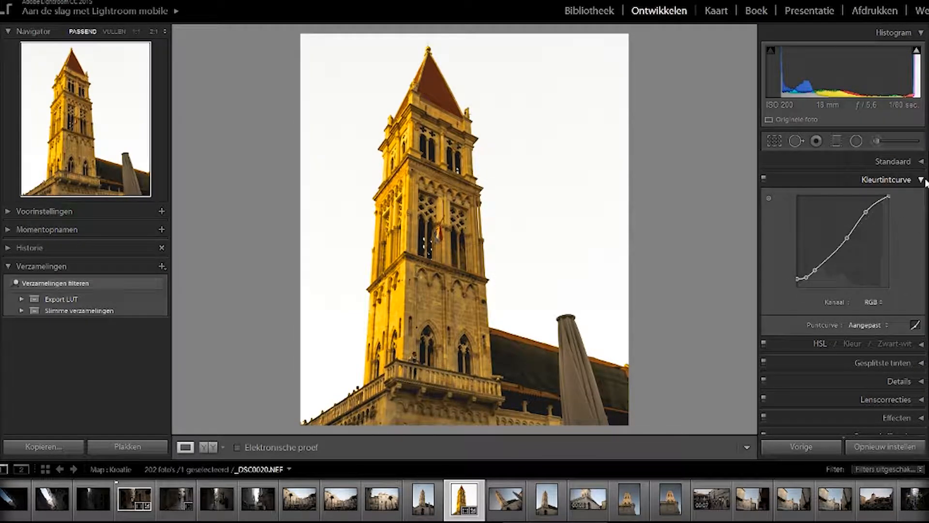
{"action": "left_click", "coordinate": [857, 177]}
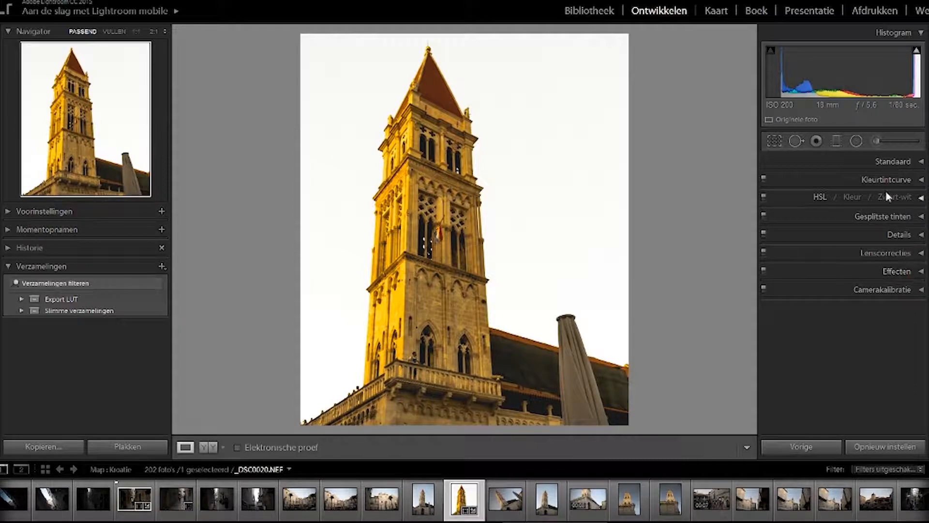
- Give the highlights a blue split-toning tint with hue 243 and saturation 48
{"action": "left_click", "coordinate": [922, 216]}
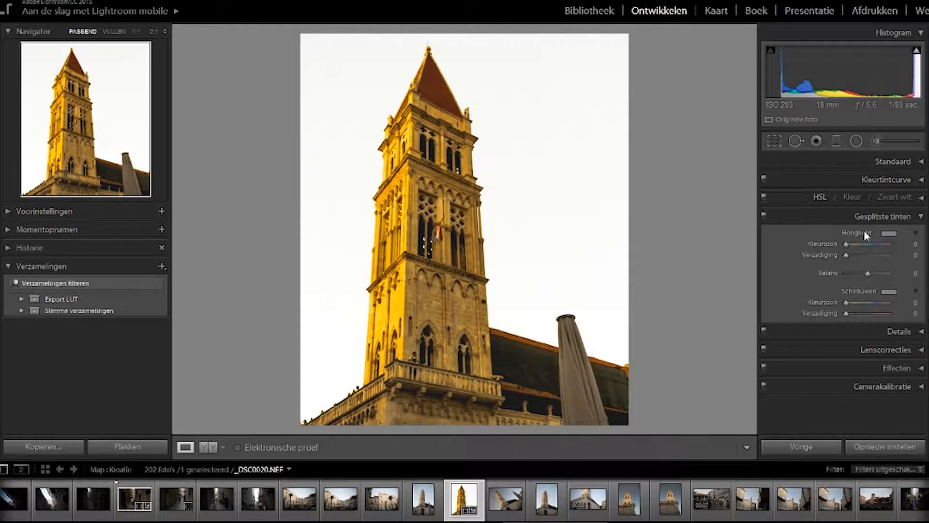
{"action": "left_click", "coordinate": [889, 232]}
{"action": "mouse_move", "coordinate": [753, 256]}
{"action": "left_mouse_down"}
{"action": "mouse_move", "coordinate": [672, 266]}
{"action": "mouse_move", "coordinate": [678, 233]}
{"action": "mouse_move", "coordinate": [790, 228]}
{"action": "mouse_move", "coordinate": [803, 231]}
{"action": "mouse_move", "coordinate": [798, 270]}
{"action": "mouse_move", "coordinate": [798, 254]}
{"action": "left_mouse_up"}
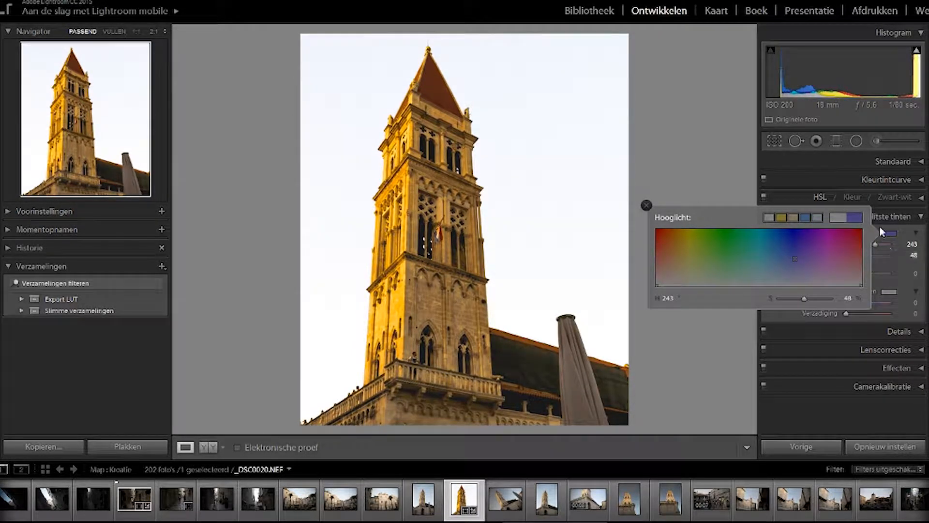
- Give the shadows a muted yellow split-toning tint and close the split toning settings
{"action": "left_click", "coordinate": [891, 291]}
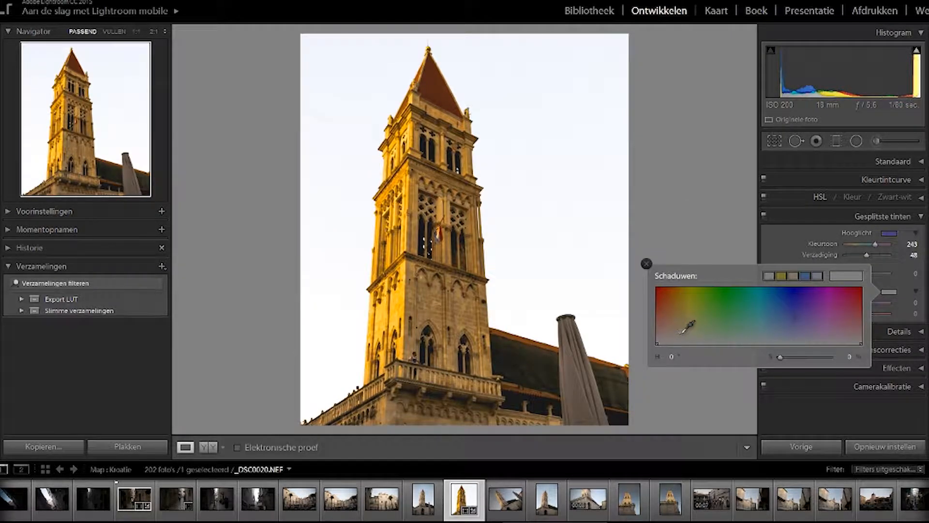
{"action": "left_click", "coordinate": [704, 330]}
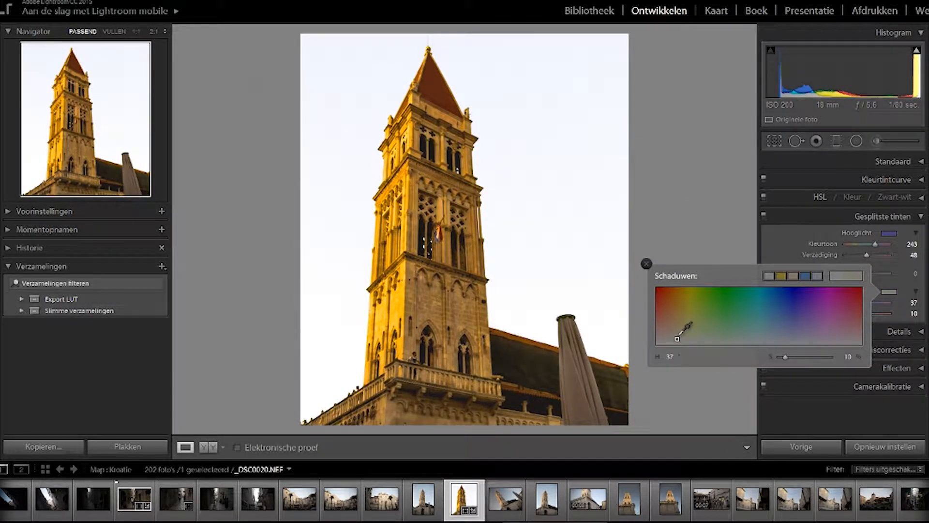
{"action": "mouse_move", "coordinate": [670, 328]}
{"action": "left_mouse_down"}
{"action": "mouse_move", "coordinate": [656, 312]}
{"action": "mouse_move", "coordinate": [852, 292]}
{"action": "mouse_move", "coordinate": [670, 297]}
{"action": "mouse_move", "coordinate": [700, 291]}
{"action": "mouse_move", "coordinate": [689, 333]}
{"action": "left_mouse_up"}
{"action": "left_click", "coordinate": [647, 264]}
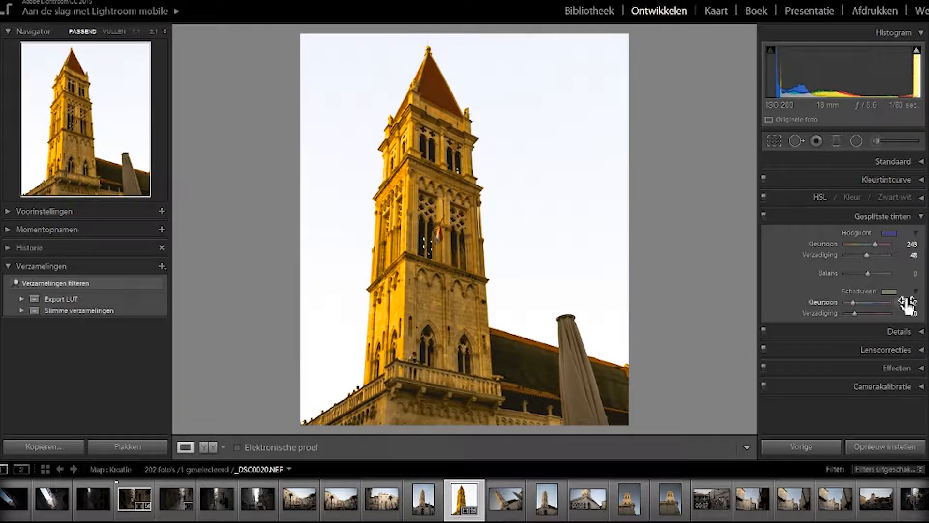
{"action": "left_click", "coordinate": [920, 218]}
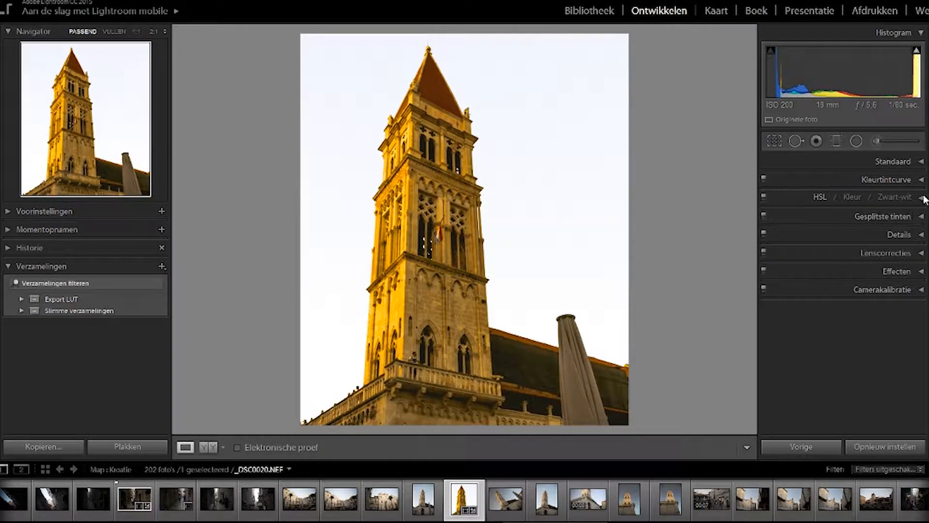
- Paint an adjustment brush mask at size 9.0 over the tower's stone front, showing the mask overlay only while painting
{"action": "left_click", "coordinate": [921, 163]}
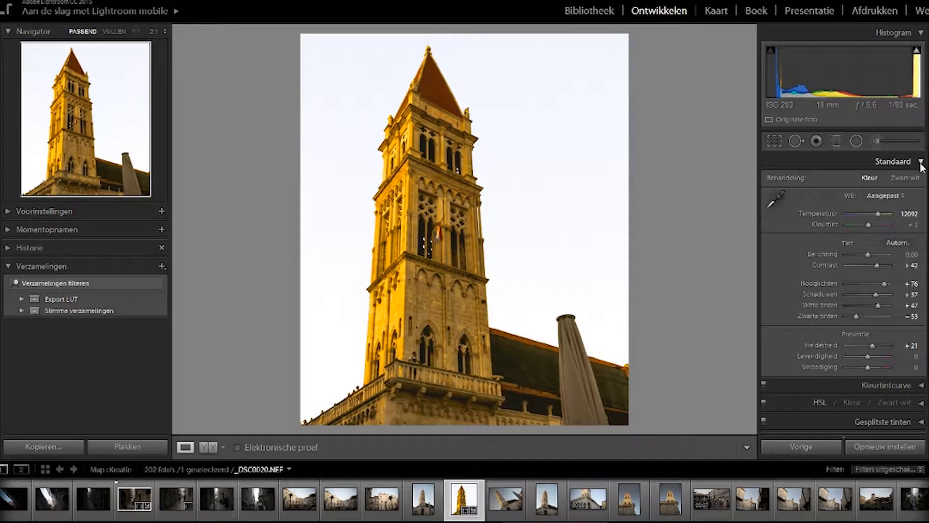
{"action": "left_click", "coordinate": [877, 141]}
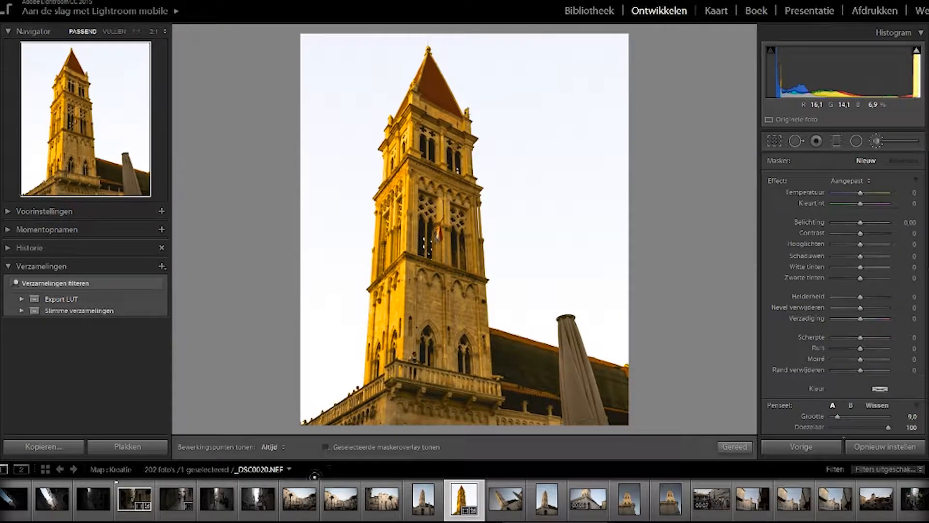
{"action": "left_click", "coordinate": [324, 447]}
{"action": "key", "text": "h"}
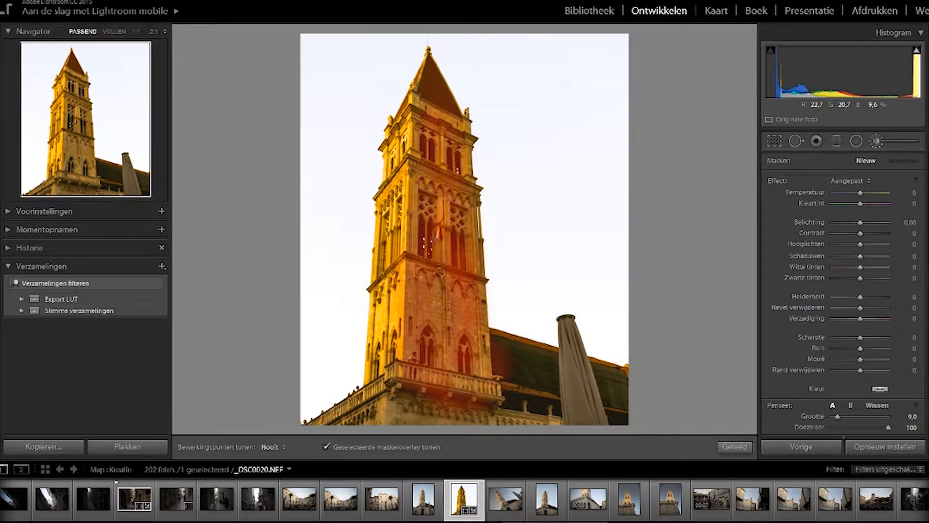
{"action": "key", "text": "h"}
{"action": "left_click", "coordinate": [326, 446]}
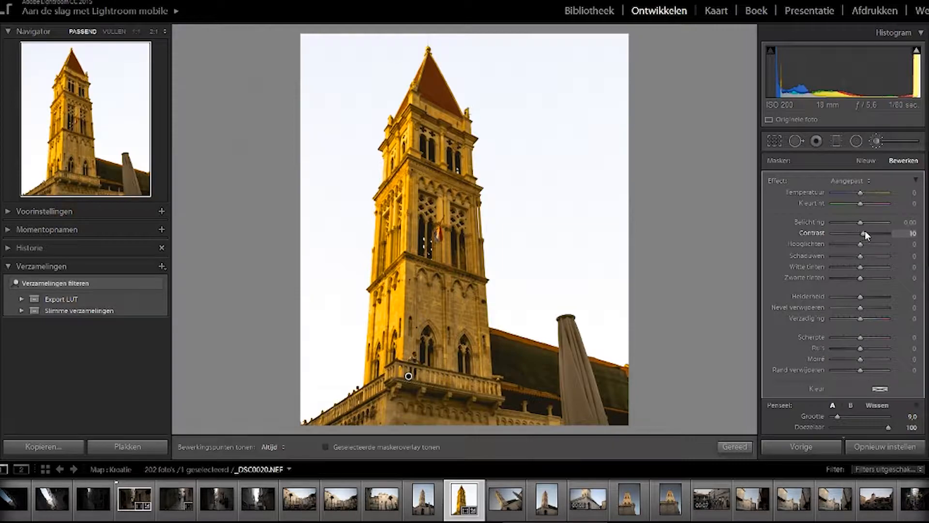
- Set the tower front mask to contrast 100, highlights -4, shadows -27, blacks -31, clarity 21 and saturation -10, and finish the brush adjustment
{"action": "left_click_drag", "start_coordinate": [864, 231], "coordinate": [899, 225]}
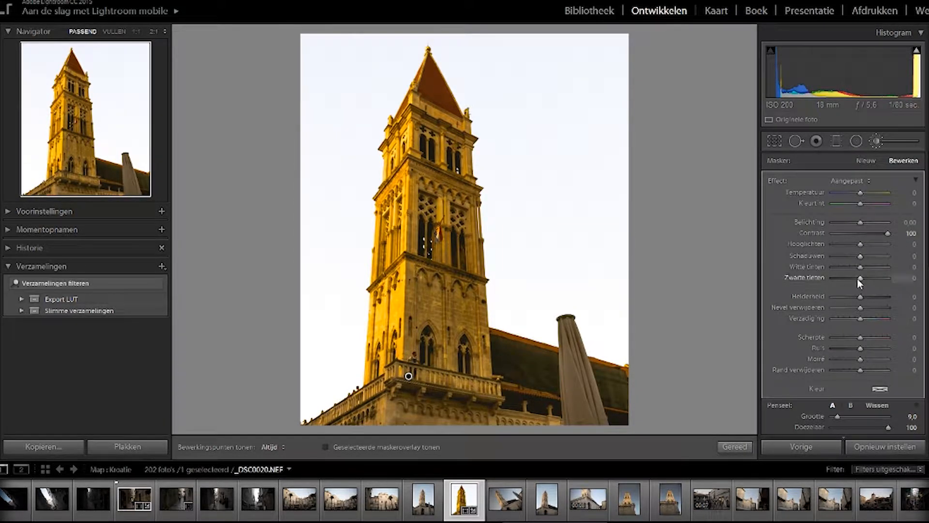
{"action": "left_click_drag", "start_coordinate": [859, 279], "coordinate": [852, 279]}
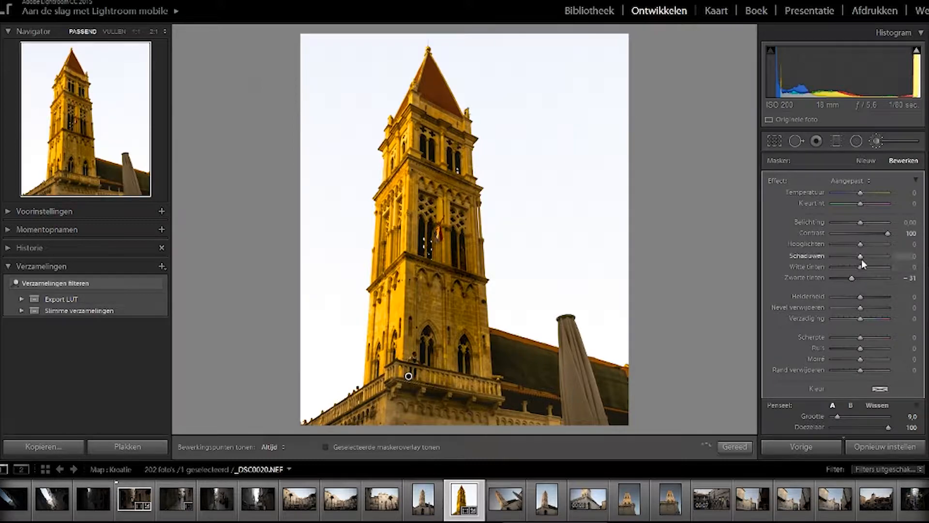
{"action": "left_click_drag", "start_coordinate": [860, 318], "coordinate": [865, 297]}
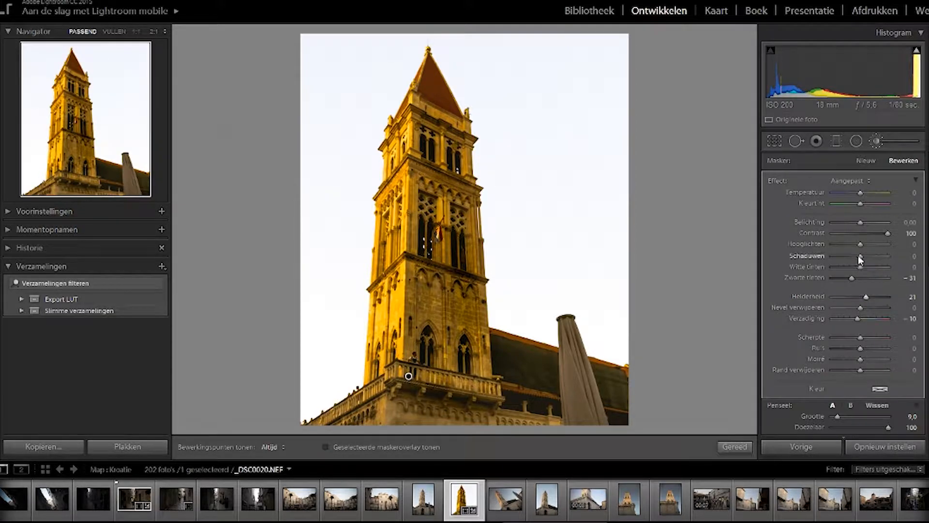
{"action": "left_click_drag", "start_coordinate": [857, 256], "coordinate": [859, 245]}
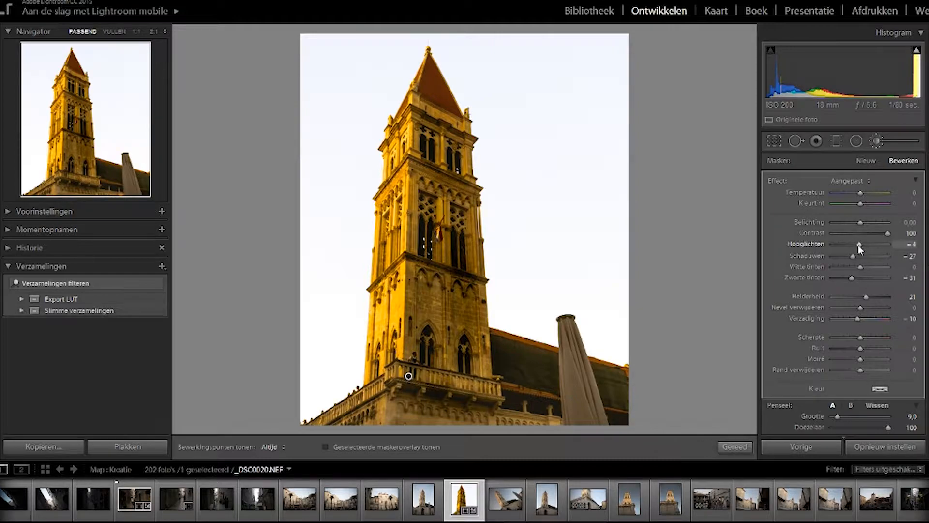
{"action": "left_click", "coordinate": [734, 446]}
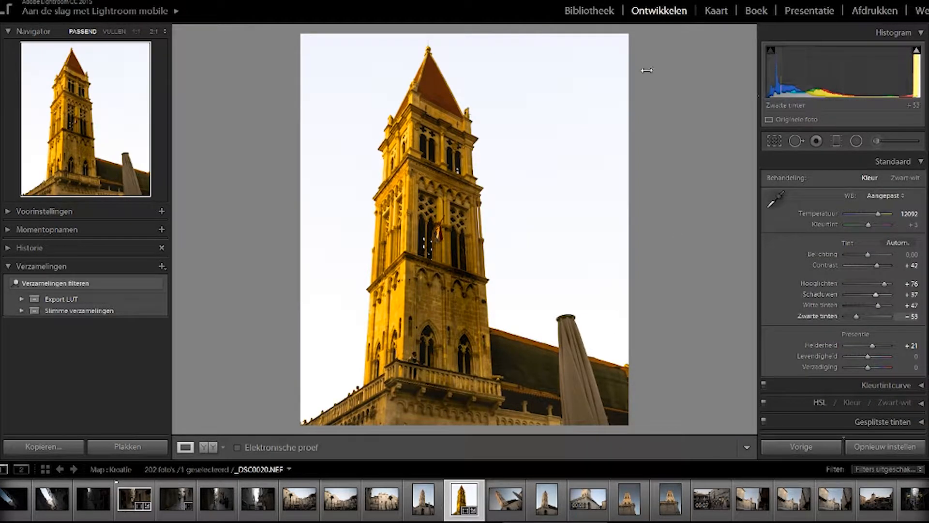
- Paint a new adjustment brush mask over the tower's red roof, reducing the brush size to 4.0 and 3.0, and hide the mask overlay
{"action": "left_click", "coordinate": [876, 141]}
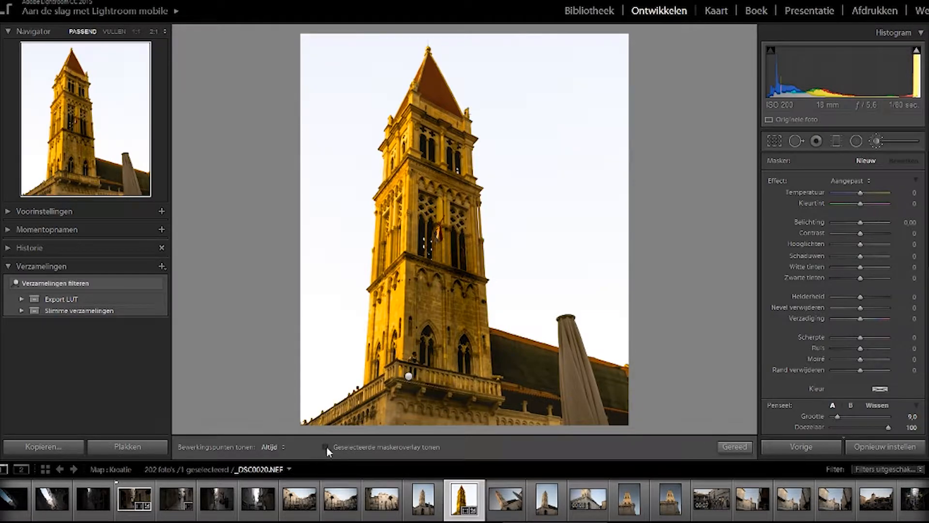
{"action": "scroll", "coordinate": [424, 78], "scroll_direction": "down", "scroll_amount": 5}
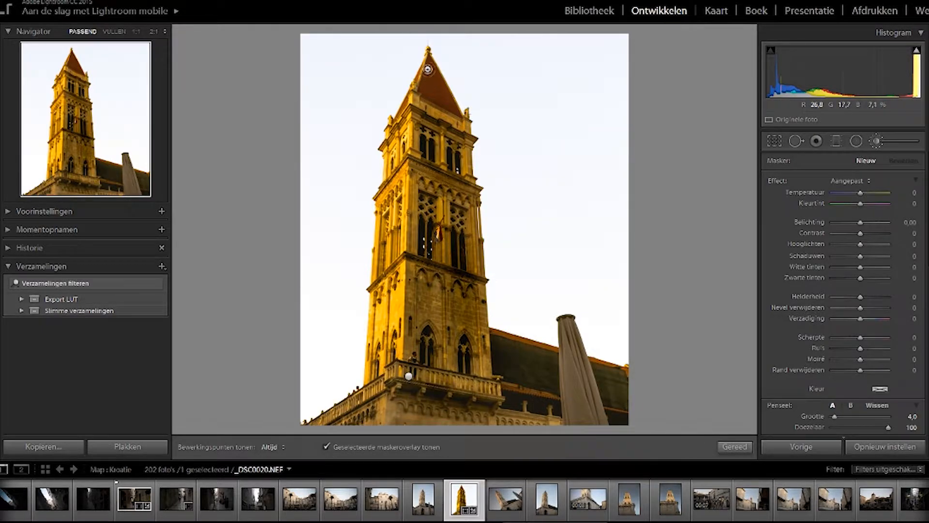
{"action": "key", "text": "h"}
{"action": "mouse_move", "coordinate": [426, 59]}
{"action": "left_mouse_down"}
{"action": "mouse_move", "coordinate": [451, 106]}
{"action": "mouse_move", "coordinate": [421, 86]}
{"action": "mouse_move", "coordinate": [430, 64]}
{"action": "mouse_move", "coordinate": [430, 83]}
{"action": "mouse_move", "coordinate": [456, 107]}
{"action": "mouse_move", "coordinate": [431, 59]}
{"action": "mouse_move", "coordinate": [421, 95]}
{"action": "left_mouse_up"}
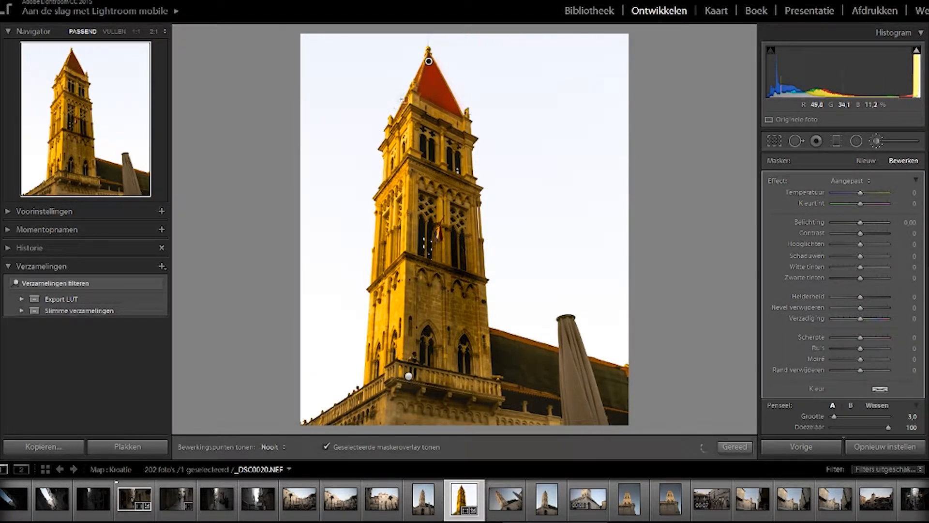
{"action": "scroll", "coordinate": [421, 68], "scroll_direction": "down", "scroll_amount": 1}
{"action": "key", "text": "h"}
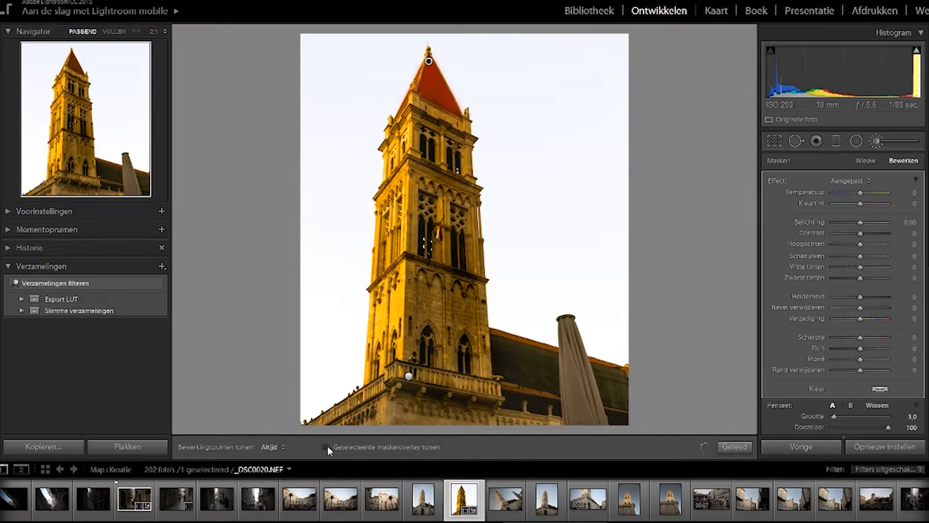
{"action": "left_click", "coordinate": [327, 448]}
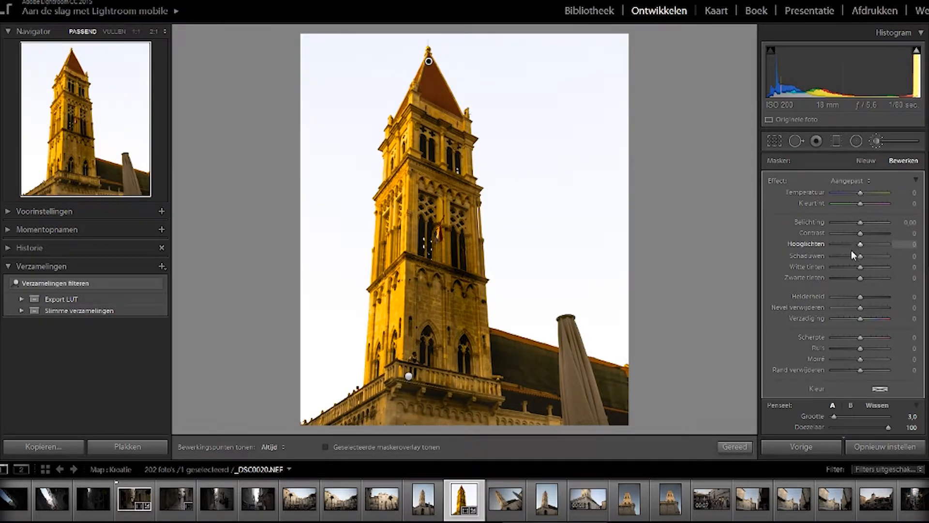
- Set the roof mask to exposure 0.67, contrast -33 and saturation 54, and raise its whites
{"action": "left_click_drag", "start_coordinate": [892, 233], "coordinate": [806, 233]}
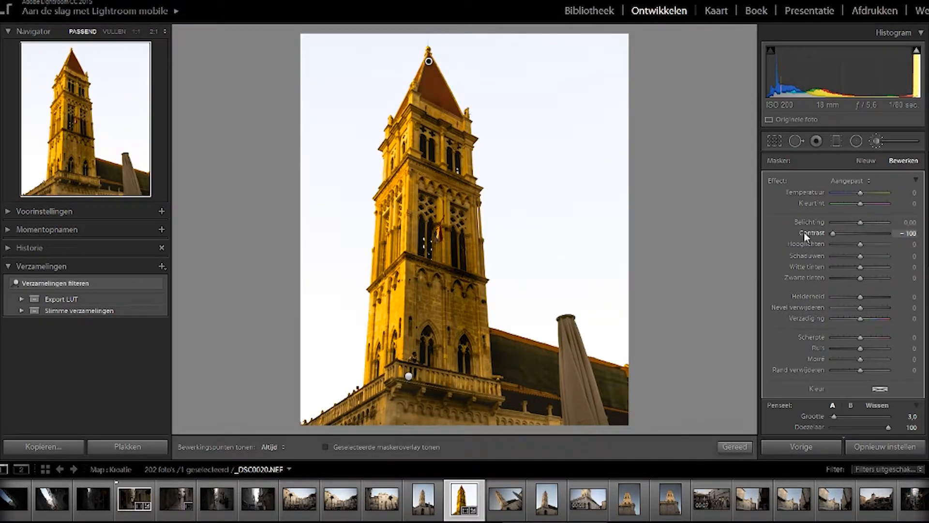
{"action": "left_click_drag", "start_coordinate": [865, 233], "coordinate": [861, 234]}
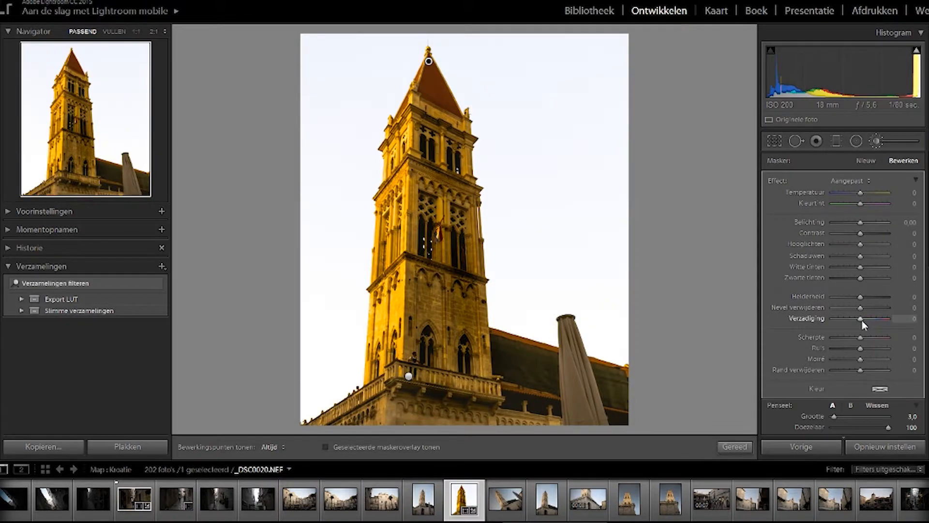
{"action": "mouse_move", "coordinate": [862, 320]}
{"action": "left_mouse_down"}
{"action": "mouse_move", "coordinate": [900, 319]}
{"action": "mouse_move", "coordinate": [877, 320]}
{"action": "left_mouse_up"}
{"action": "mouse_move", "coordinate": [861, 256]}
{"action": "left_mouse_down"}
{"action": "mouse_move", "coordinate": [881, 257]}
{"action": "mouse_move", "coordinate": [864, 260]}
{"action": "left_mouse_up"}
{"action": "mouse_move", "coordinate": [862, 223]}
{"action": "left_mouse_down"}
{"action": "mouse_move", "coordinate": [871, 224]}
{"action": "mouse_move", "coordinate": [851, 235]}
{"action": "left_mouse_up"}
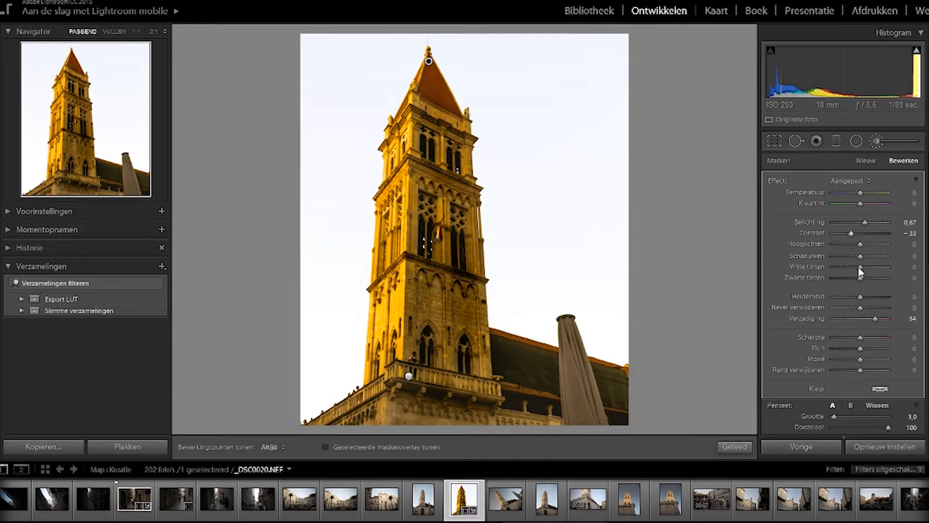
{"action": "left_click_drag", "start_coordinate": [860, 266], "coordinate": [868, 270]}
- Finish the roof brush adjustment and compare the whole photo with its unedited version
{"action": "left_click", "coordinate": [736, 447]}
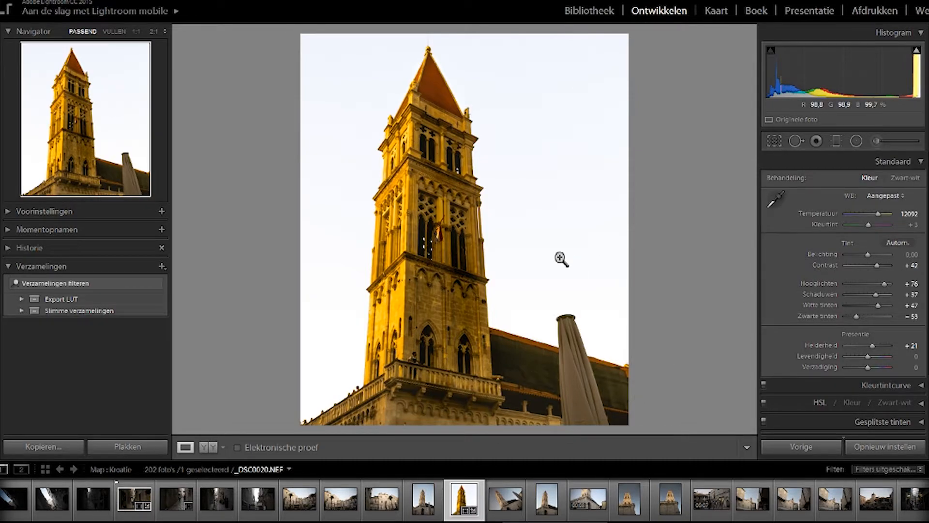
{"action": "key", "text": "backslash"}
{"action": "key", "text": "backslash"}
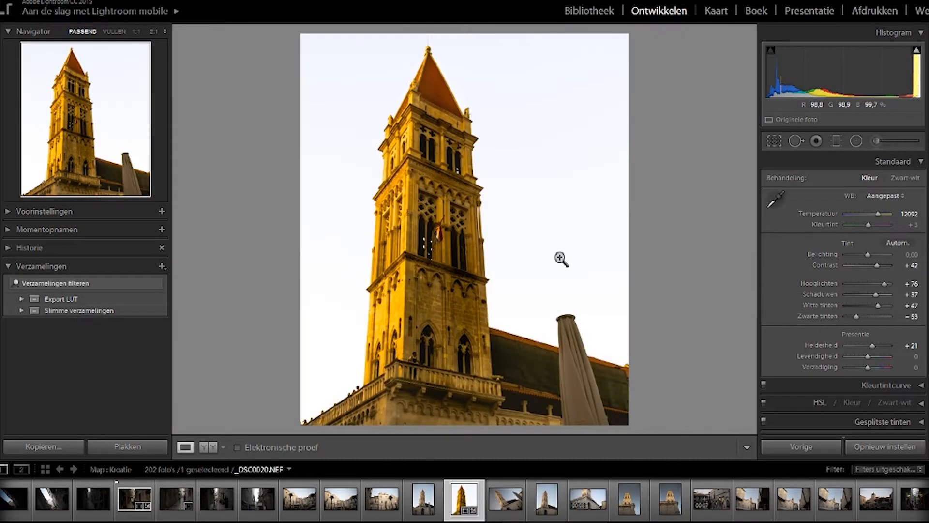